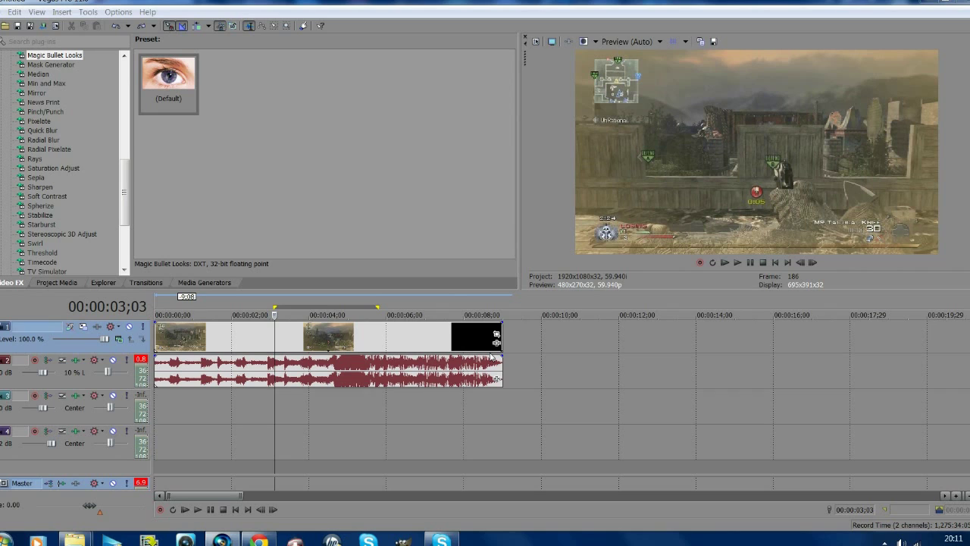
Play the gameplay clip from the start of the project, then stop it.
{"action": "left_click", "coordinate": [774, 263]}
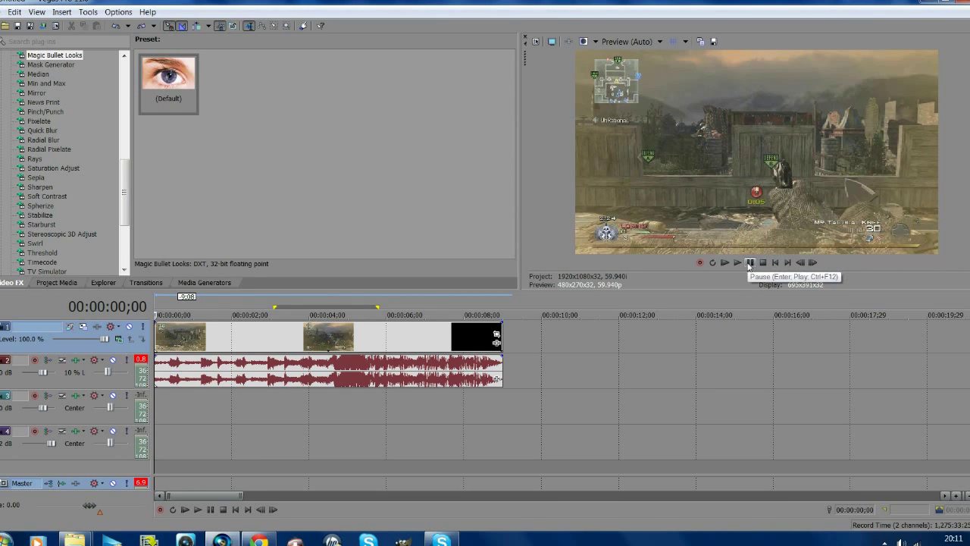
{"action": "left_click", "coordinate": [748, 263]}
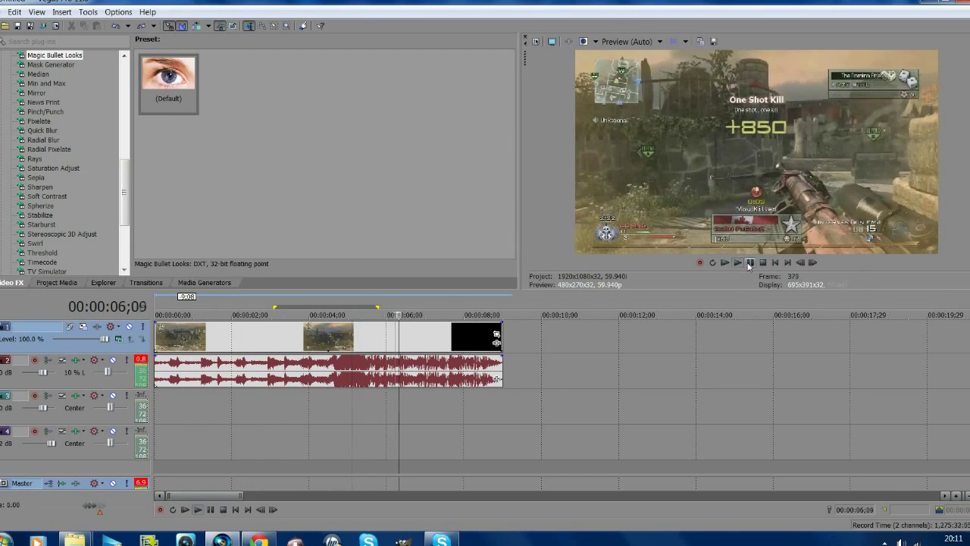
{"action": "left_click", "coordinate": [762, 263]}
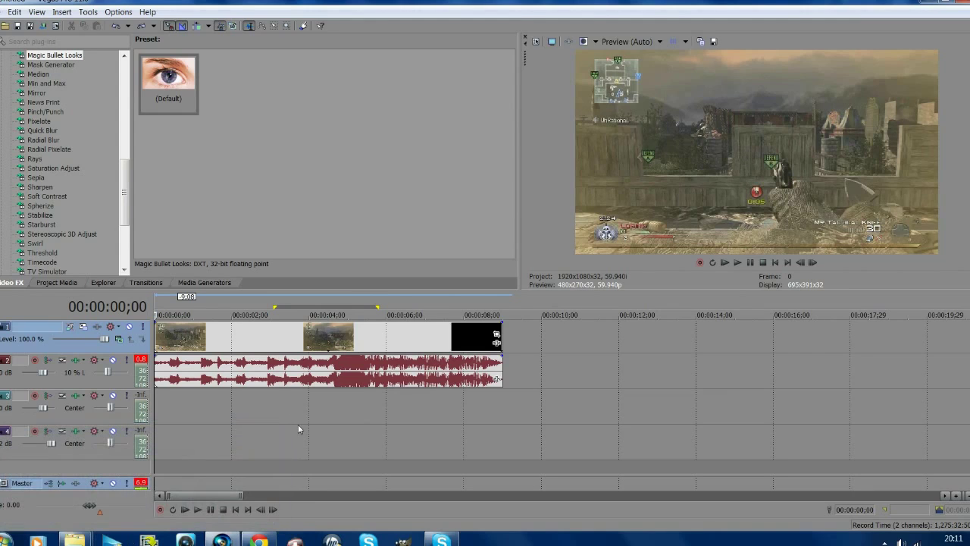
Drag intervention_fire.wav from the Editing stuff folder onto the Vegas timeline.
{"action": "mouse_move", "coordinate": [74, 540]}
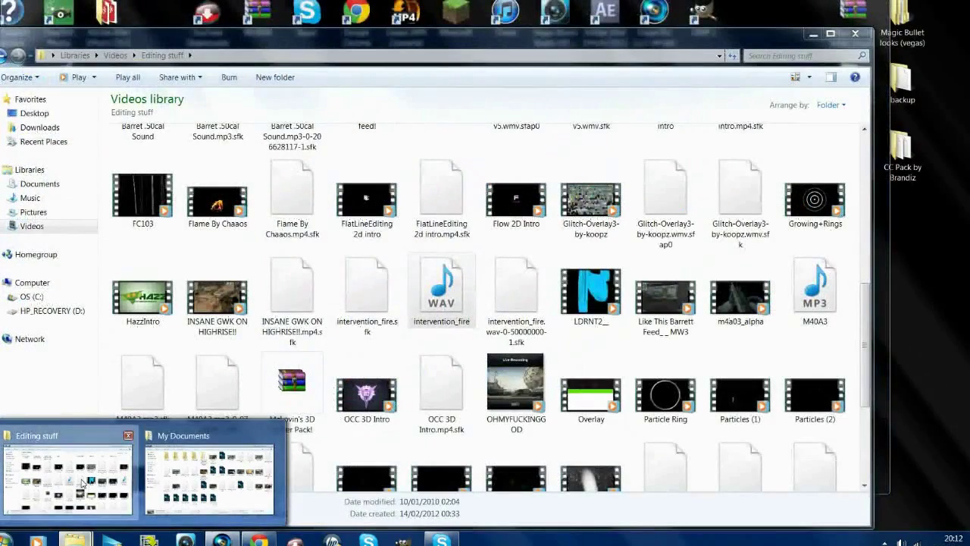
{"action": "left_click", "coordinate": [82, 482]}
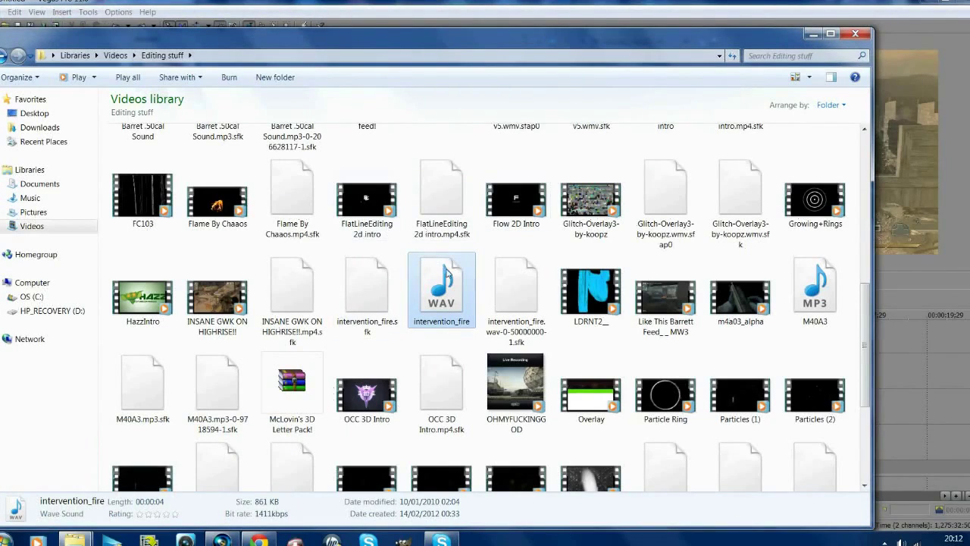
{"action": "left_click_drag", "start_coordinate": [446, 279], "coordinate": [592, 368]}
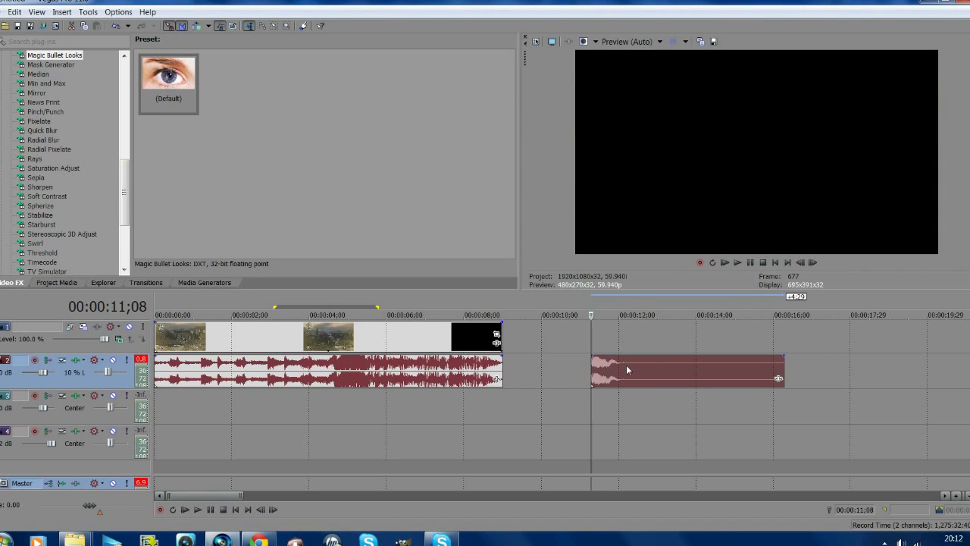
Zoom the timeline and play the new intervention_fire sound from its start.
{"action": "scroll", "coordinate": [617, 371], "scroll_direction": "up", "scroll_amount": 2}
{"action": "left_click", "coordinate": [539, 346]}
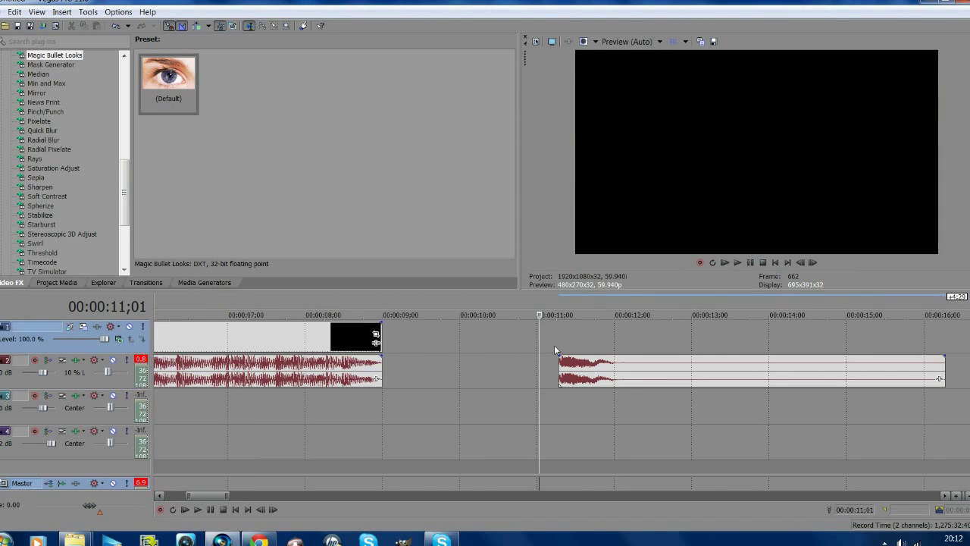
{"action": "left_click", "coordinate": [559, 346]}
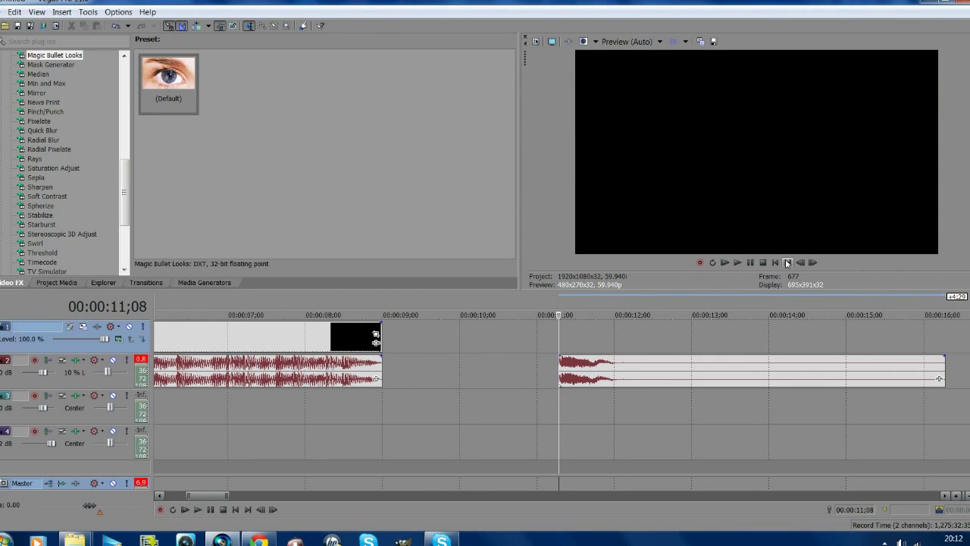
{"action": "left_click", "coordinate": [737, 262]}
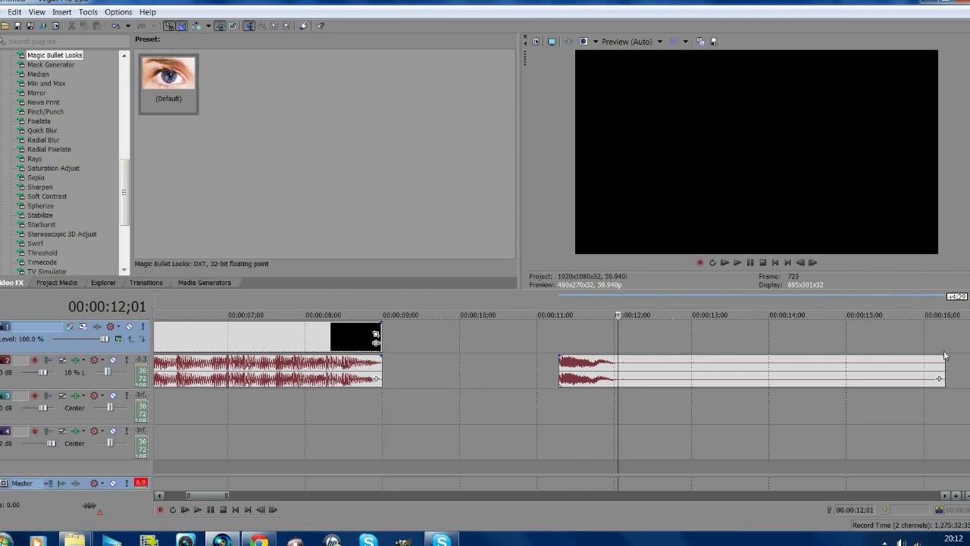
Trim the sound to end near 00:00:12;01, reverse it, and loop-play the result.
{"action": "left_click_drag", "start_coordinate": [944, 367], "coordinate": [617, 369]}
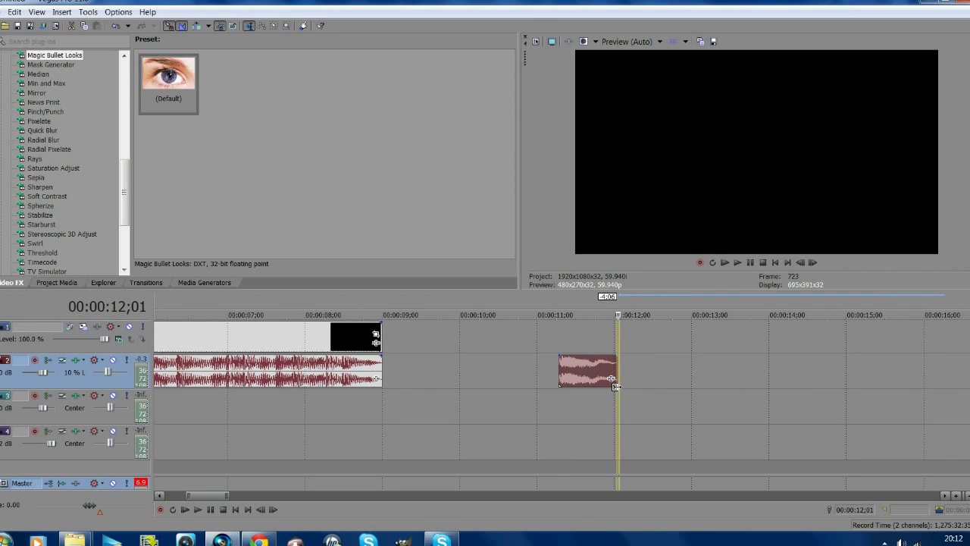
{"action": "right_click", "coordinate": [617, 375]}
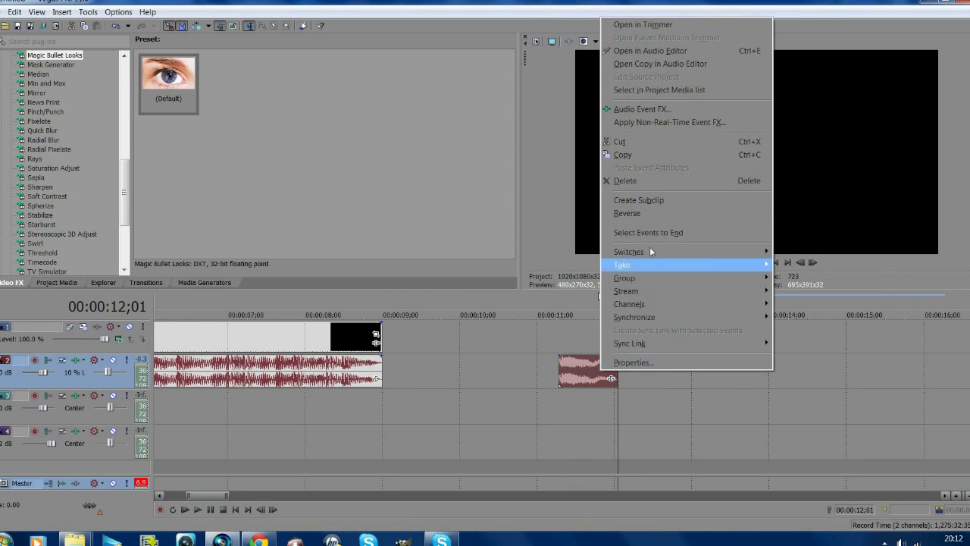
{"action": "left_click", "coordinate": [653, 212]}
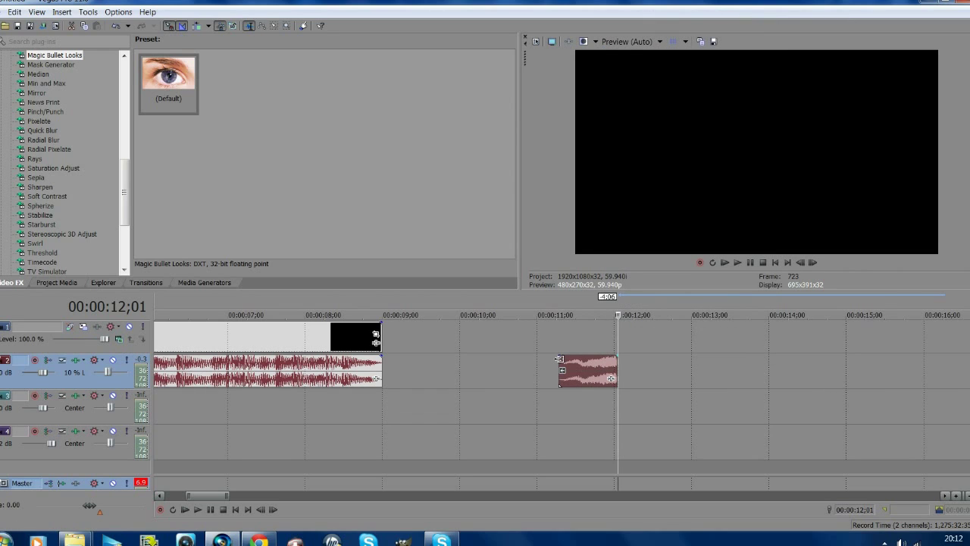
{"action": "left_click", "coordinate": [560, 364]}
{"action": "left_click", "coordinate": [750, 262]}
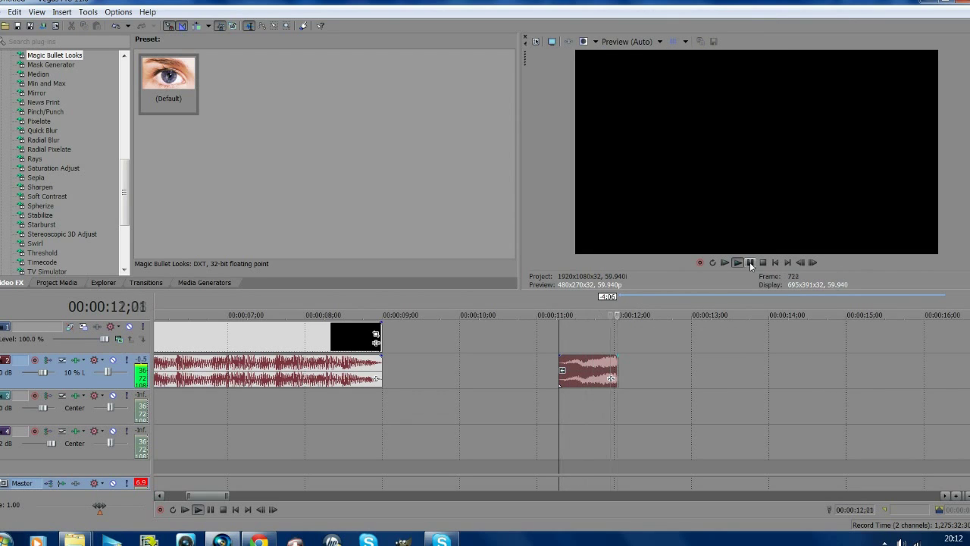
Delete the reversed intervention_fire clip from the timeline.
{"action": "key", "text": "Delete"}
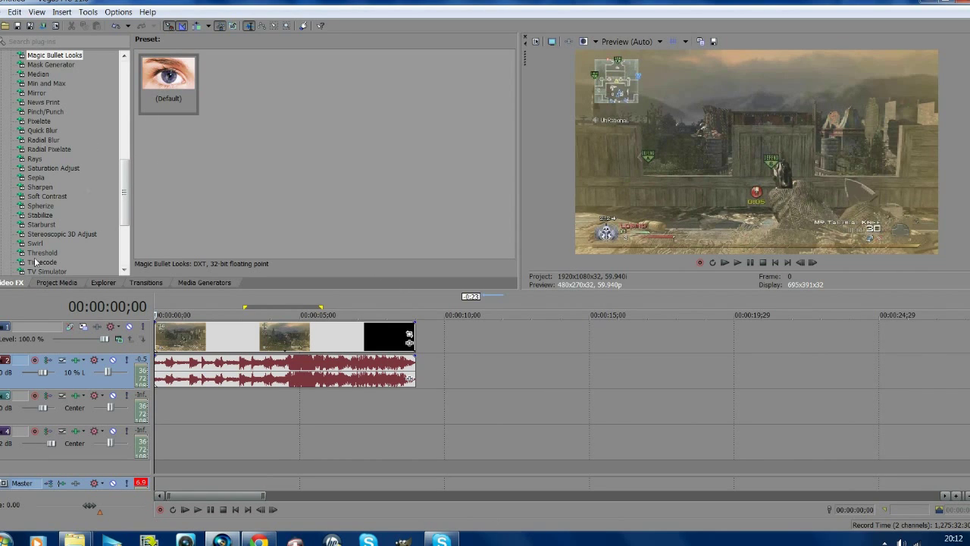
{"action": "scroll", "coordinate": [60, 218], "scroll_direction": "down", "scroll_amount": 2}
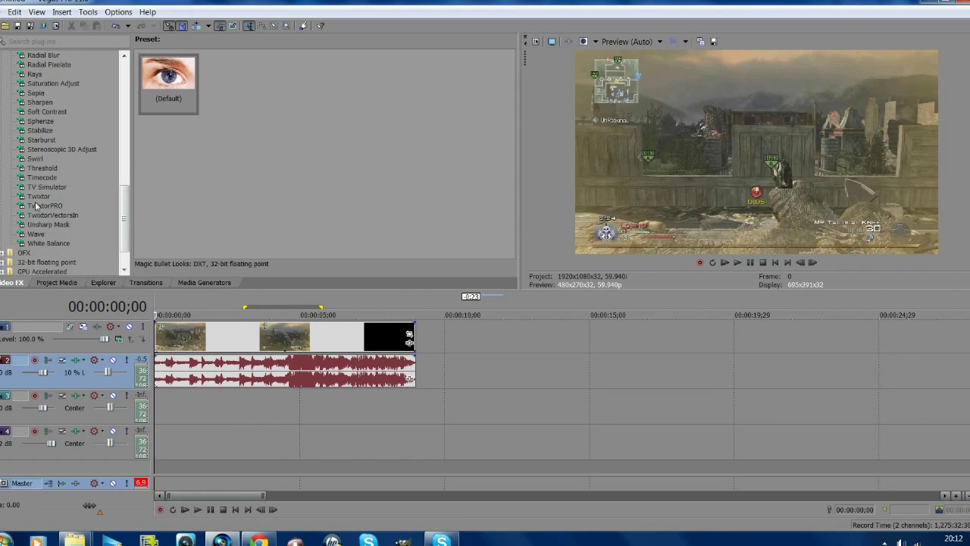
{"action": "scroll", "coordinate": [60, 75], "scroll_direction": "up", "scroll_amount": 3}
Drag the Default Magic Bullet Looks preset onto the gameplay clip and open its editor.
{"action": "left_click", "coordinate": [60, 85]}
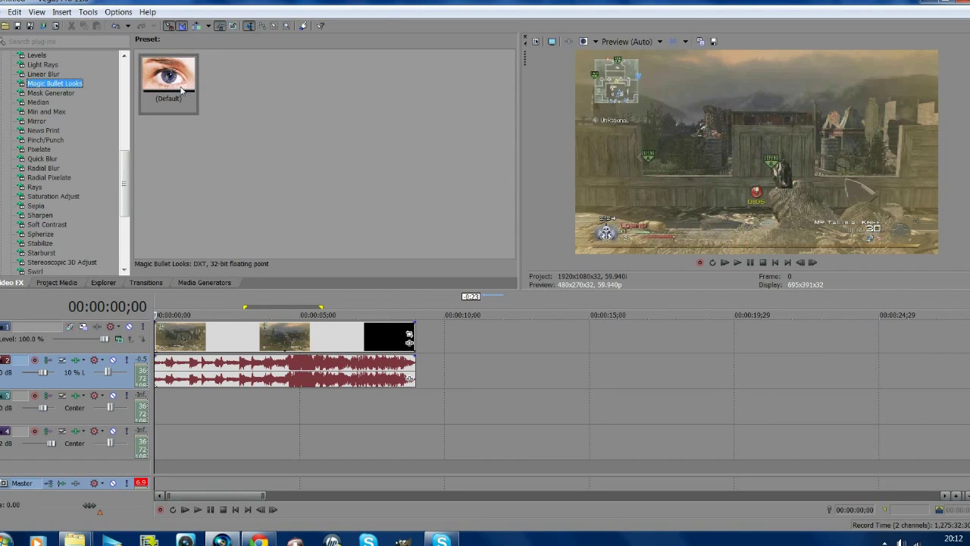
{"action": "left_click_drag", "start_coordinate": [182, 91], "coordinate": [234, 334]}
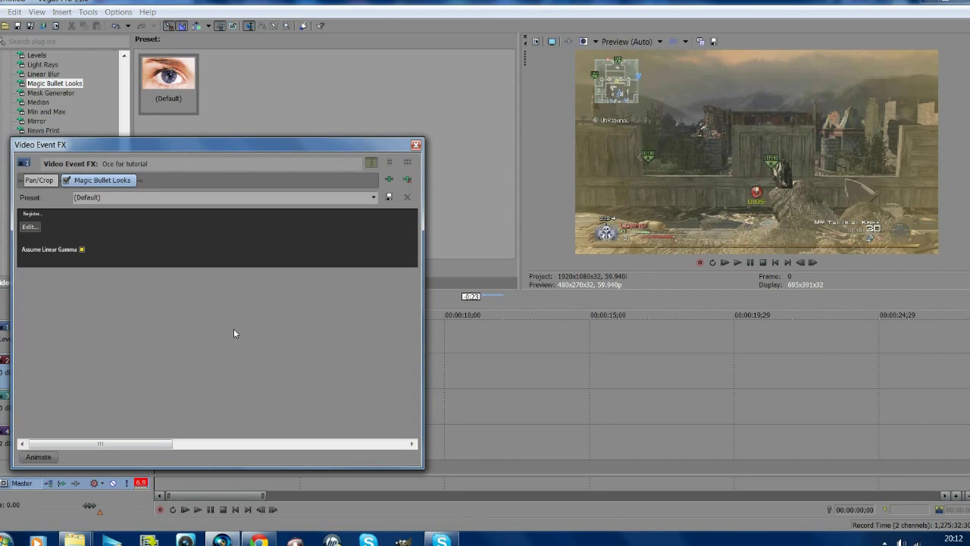
{"action": "left_click", "coordinate": [29, 227]}
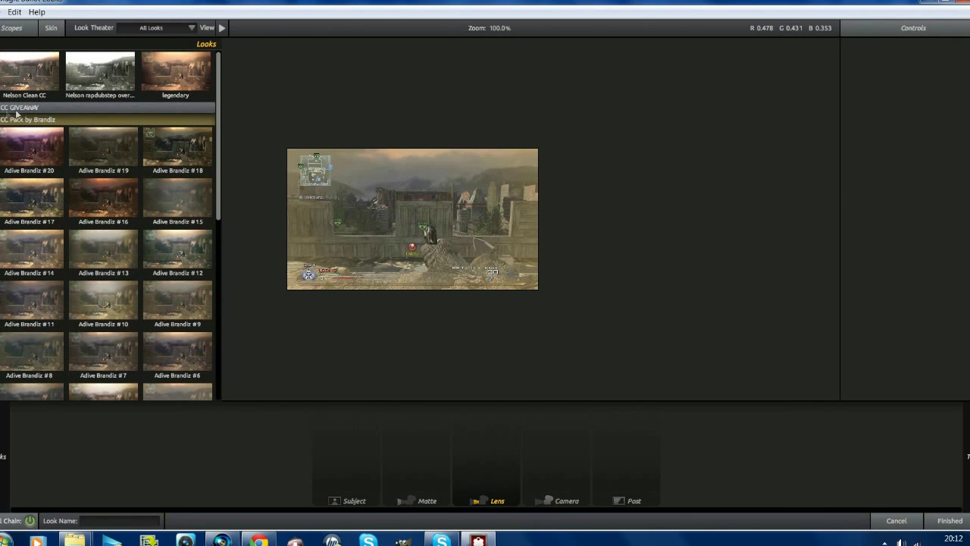
Browse the CC Pack look groups, apply Adive Brandiz #16 from CC Pack by Brandiz, and finish.
{"action": "left_click", "coordinate": [41, 119]}
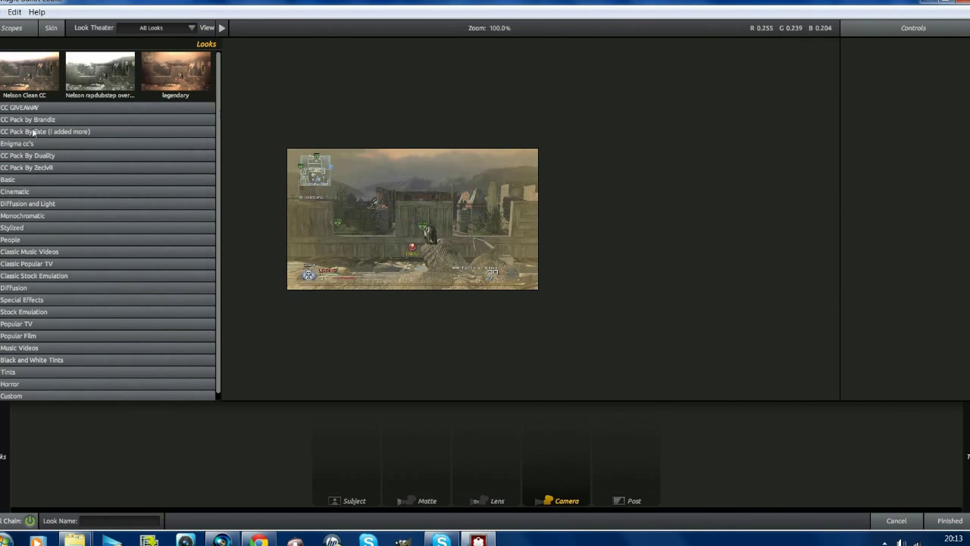
{"action": "left_click", "coordinate": [46, 132]}
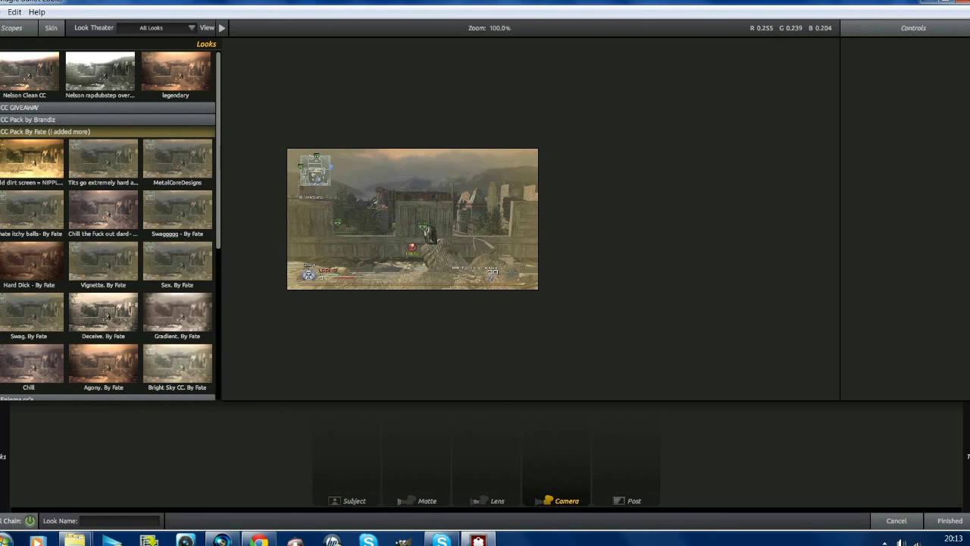
{"action": "left_click", "coordinate": [45, 131]}
{"action": "left_click", "coordinate": [27, 155]}
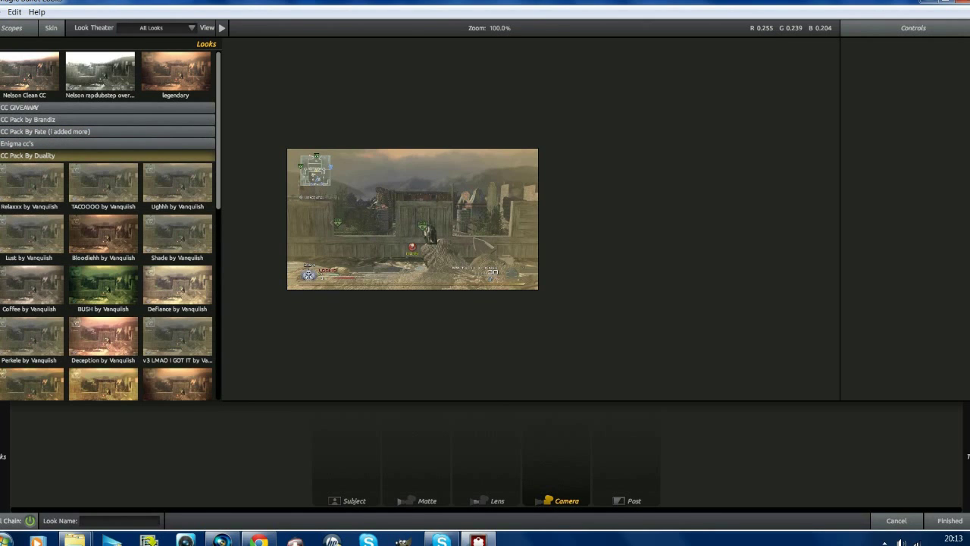
{"action": "left_click", "coordinate": [28, 155]}
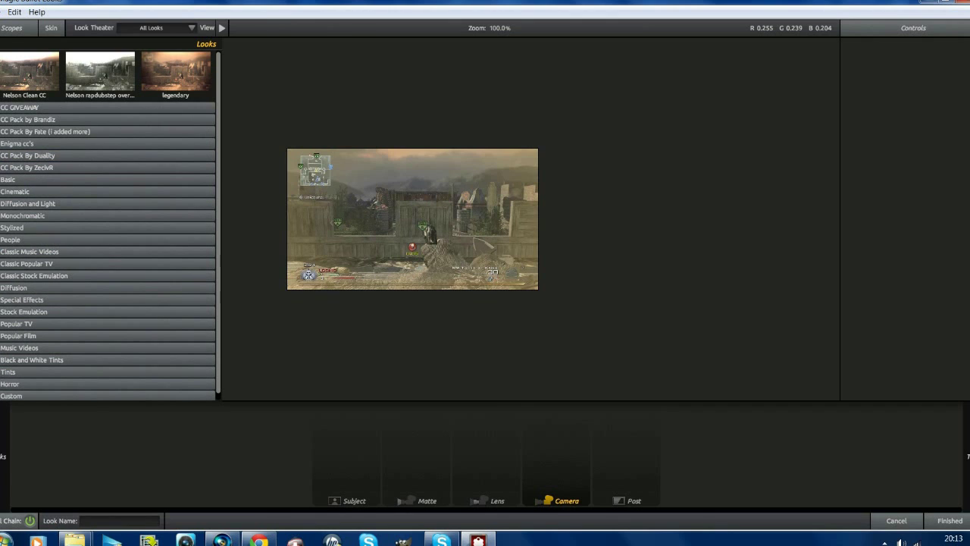
{"action": "left_click", "coordinate": [27, 119]}
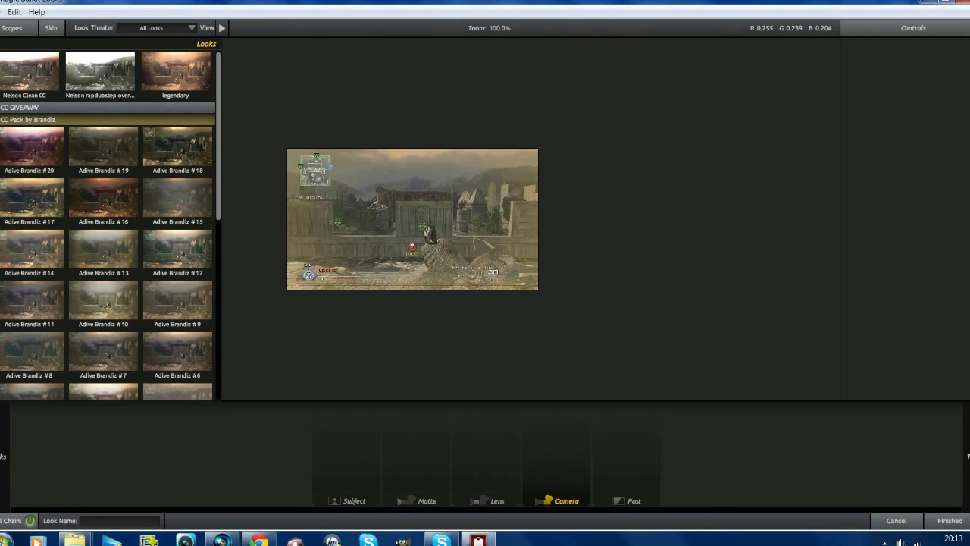
{"action": "left_click", "coordinate": [101, 188]}
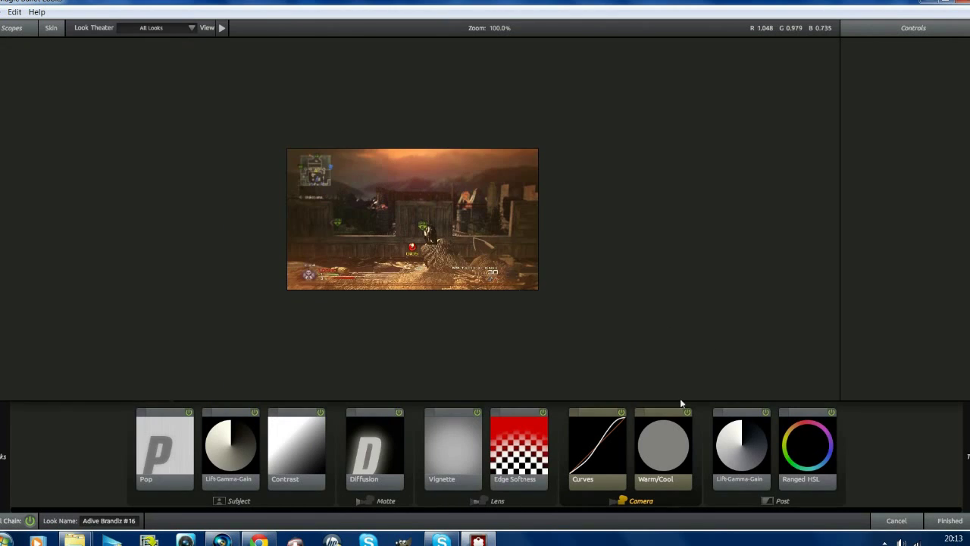
{"action": "left_click", "coordinate": [958, 519]}
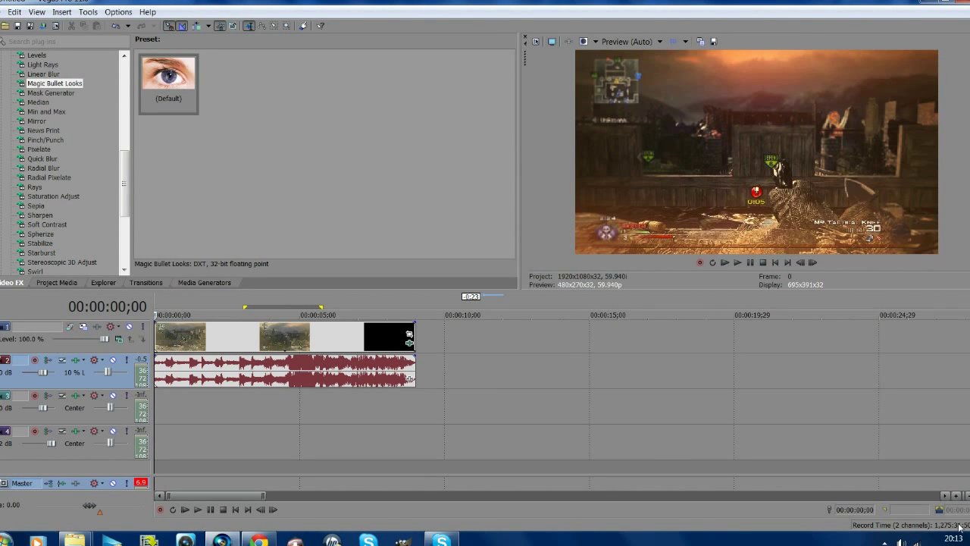
Move the playhead from 00:00:04;09 back to just before the sniper shot.
{"action": "left_click", "coordinate": [280, 381]}
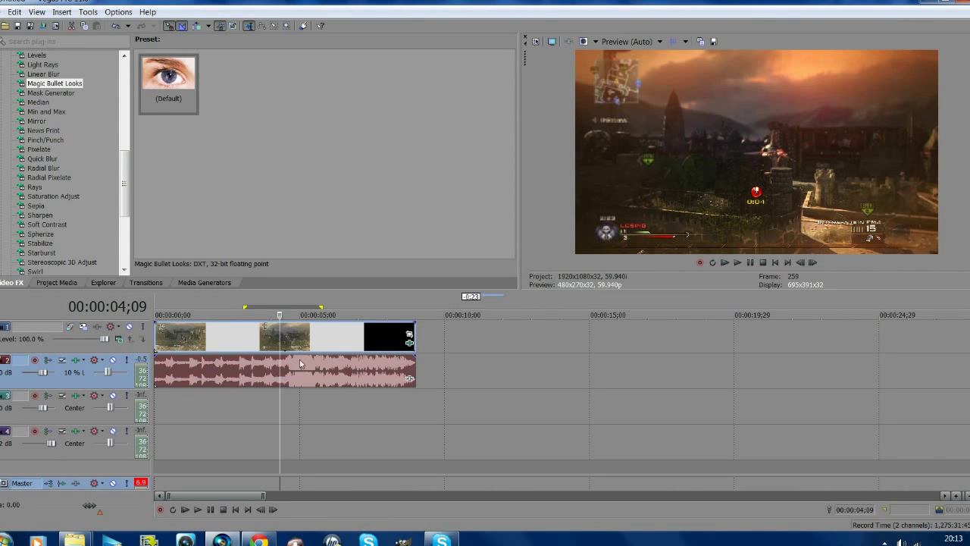
{"action": "scroll", "coordinate": [303, 409], "scroll_direction": "up", "scroll_amount": 3}
{"action": "left_click", "coordinate": [463, 400]}
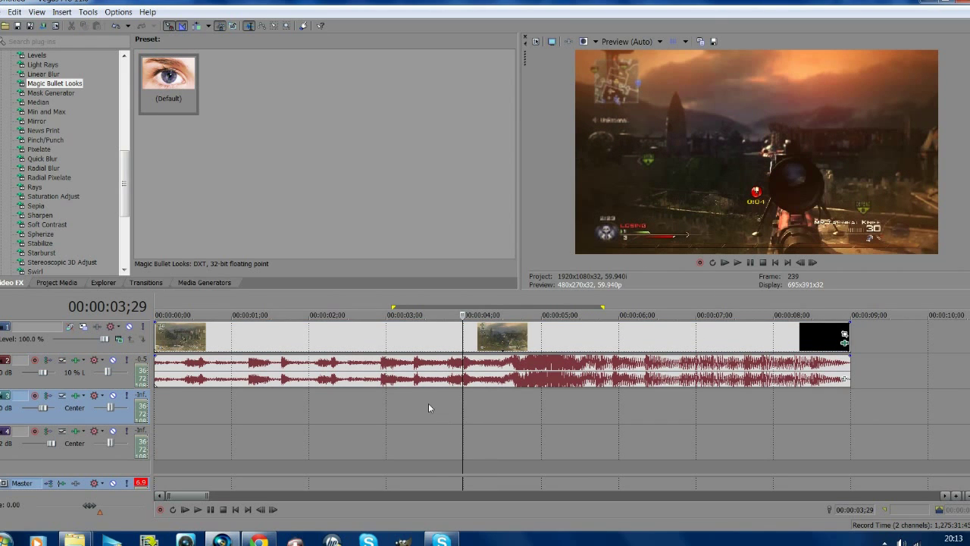
{"action": "left_click", "coordinate": [428, 403]}
{"action": "left_click", "coordinate": [451, 403]}
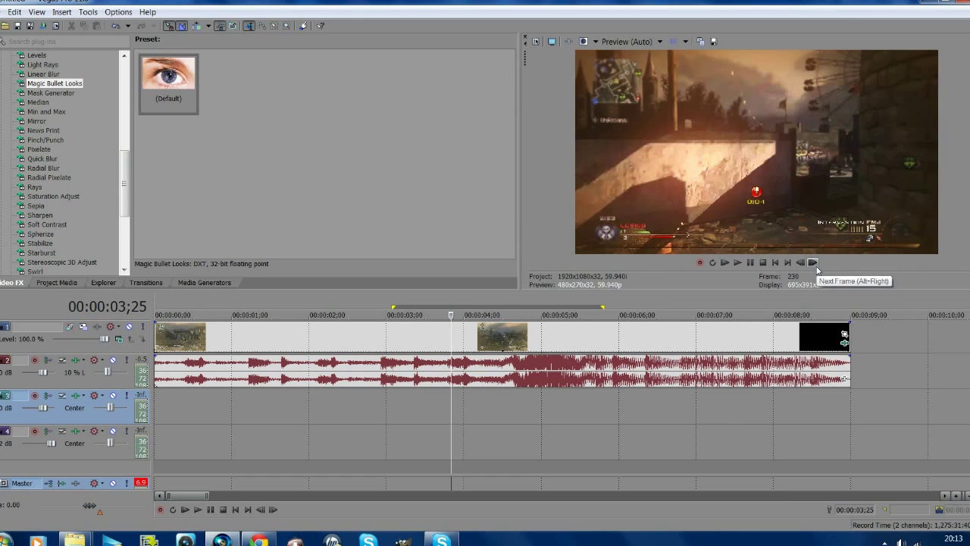
Step and play forward, pausing exactly at 00:00:04;13 where the shot fires.
{"action": "left_click", "coordinate": [813, 263]}
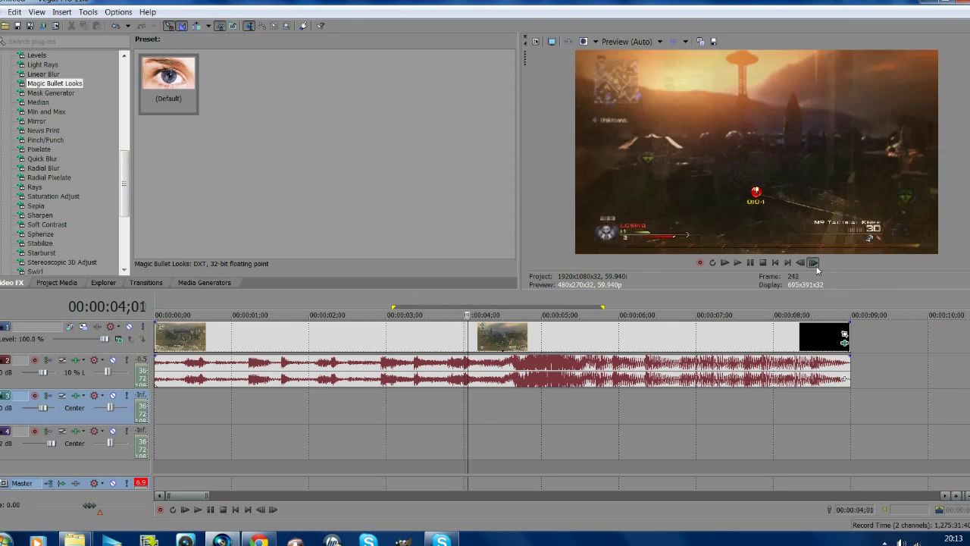
{"action": "key", "text": "Up"}
{"action": "left_click", "coordinate": [752, 262]}
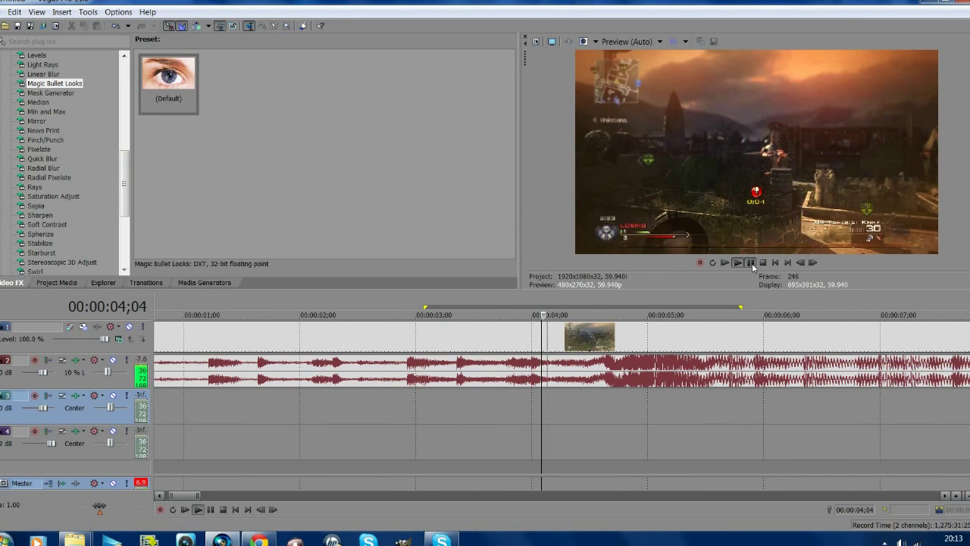
{"action": "left_click", "coordinate": [750, 263]}
{"action": "scroll", "coordinate": [630, 361], "scroll_direction": "up", "scroll_amount": 2}
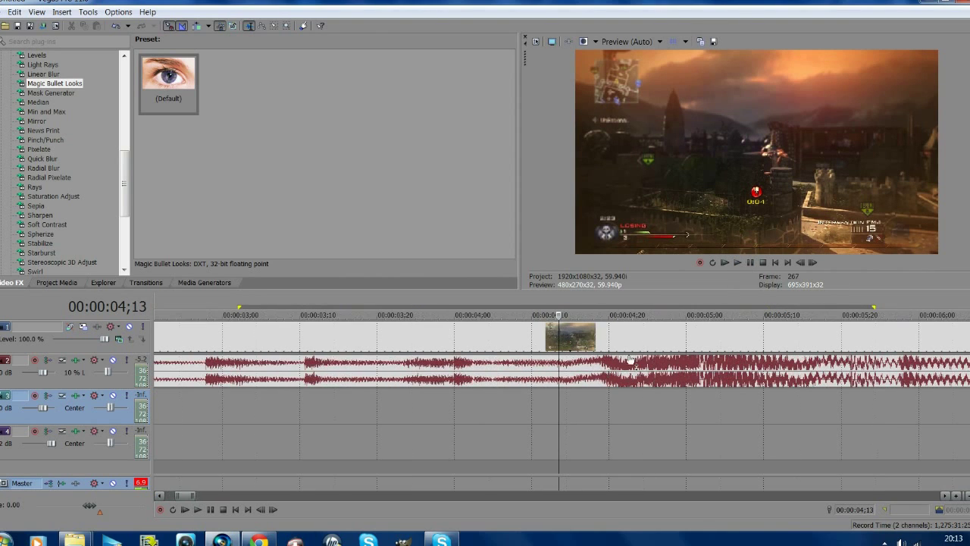
{"action": "scroll", "coordinate": [631, 361], "scroll_direction": "down", "scroll_amount": 4}
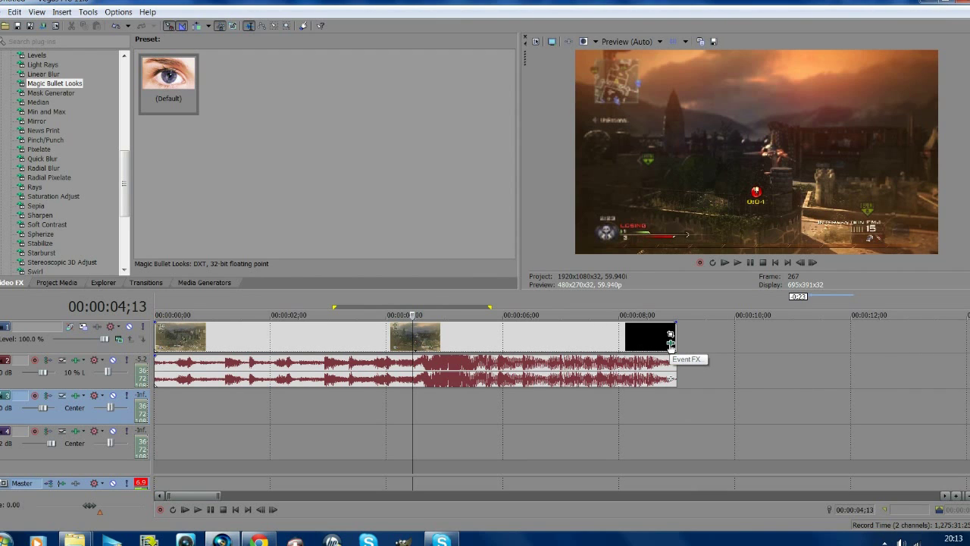
{"action": "left_click", "coordinate": [670, 343]}
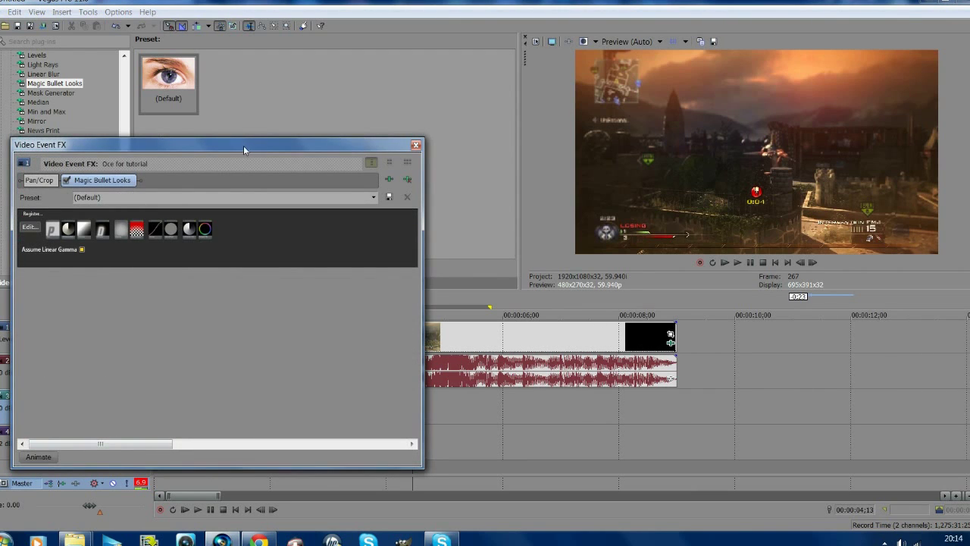
Add a Magic Bullet Looks keyframe at 00:00:04;13 in the Video Event FX dialog.
{"action": "left_click_drag", "start_coordinate": [243, 146], "coordinate": [394, 118]}
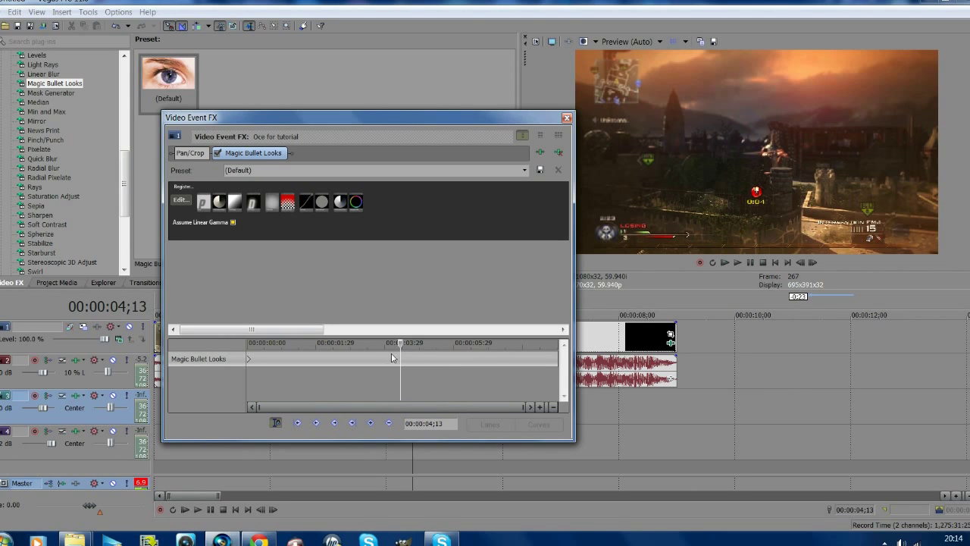
{"action": "left_click", "coordinate": [369, 425]}
{"action": "key", "text": "space"}
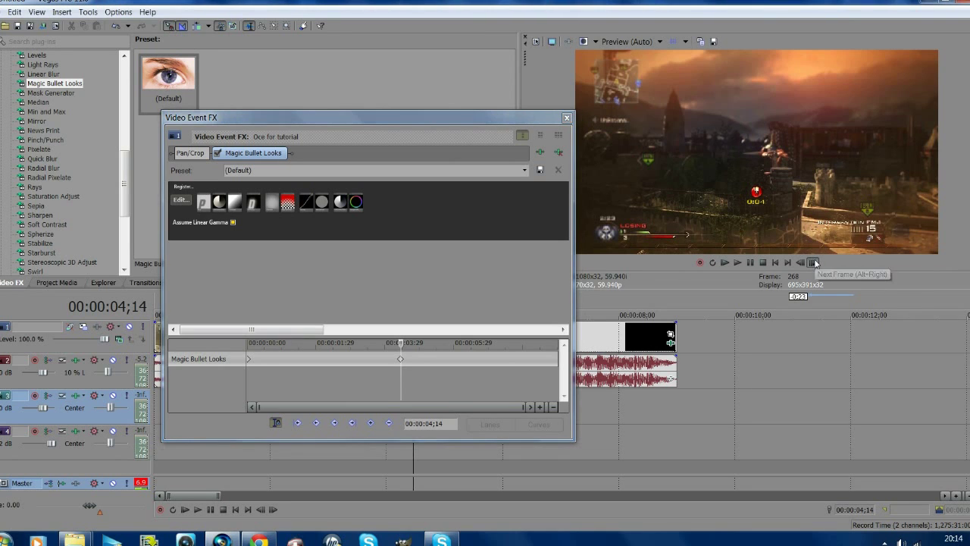
Step frame by frame to 00:00:04;28 and add a second keyframe there.
{"action": "left_click_drag", "start_coordinate": [471, 124], "coordinate": [318, 124]}
{"action": "left_click", "coordinate": [813, 263]}
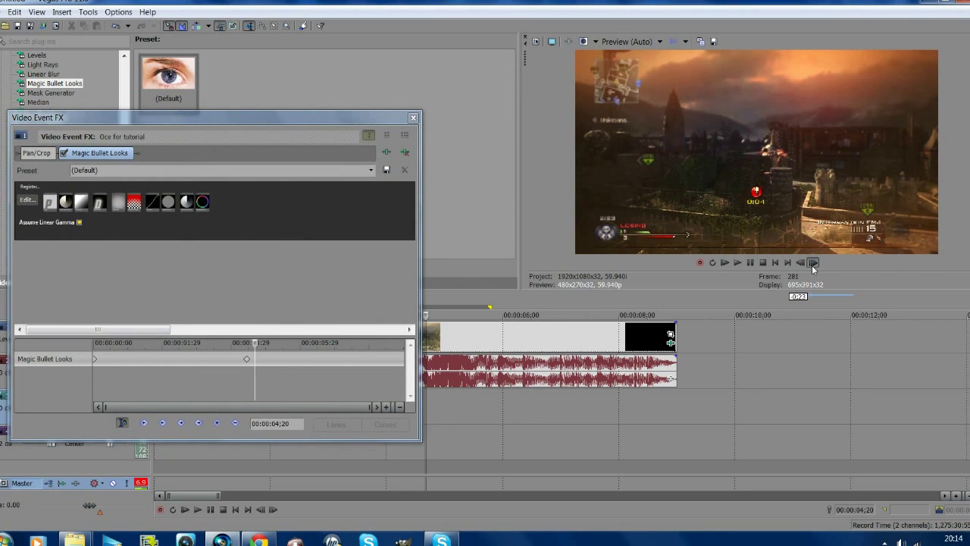
{"action": "left_click", "coordinate": [814, 263]}
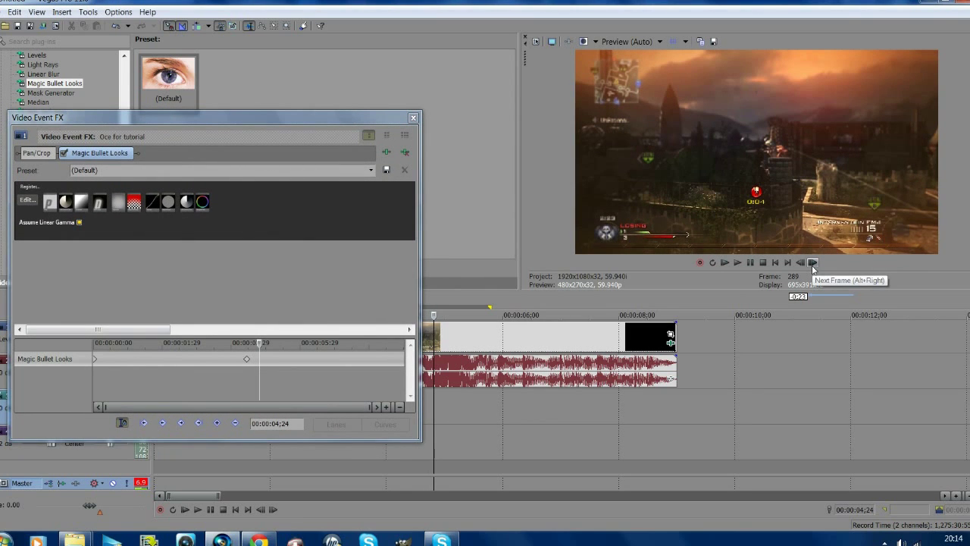
{"action": "left_click", "coordinate": [813, 263]}
{"action": "left_click", "coordinate": [813, 263]}
{"action": "left_click", "coordinate": [813, 263]}
{"action": "left_click", "coordinate": [813, 263]}
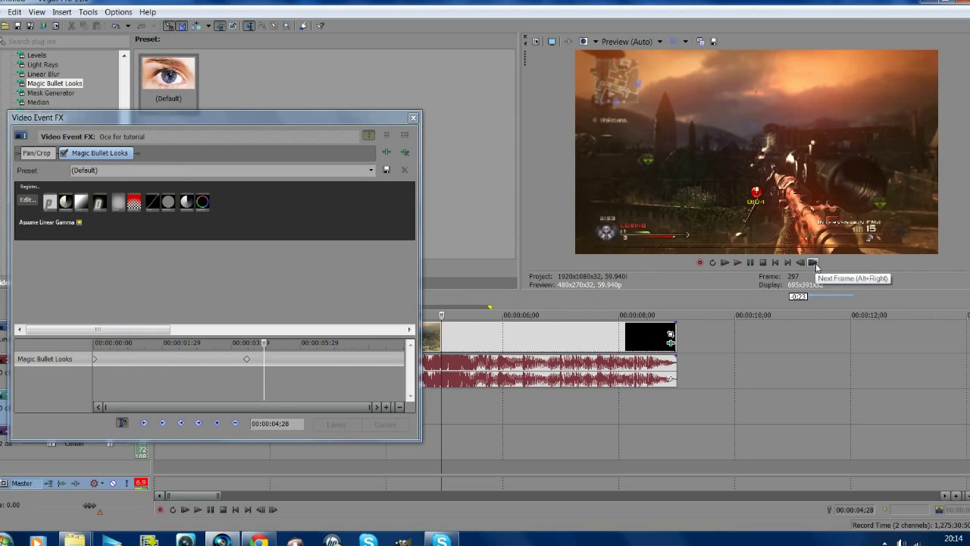
{"action": "left_click", "coordinate": [814, 262]}
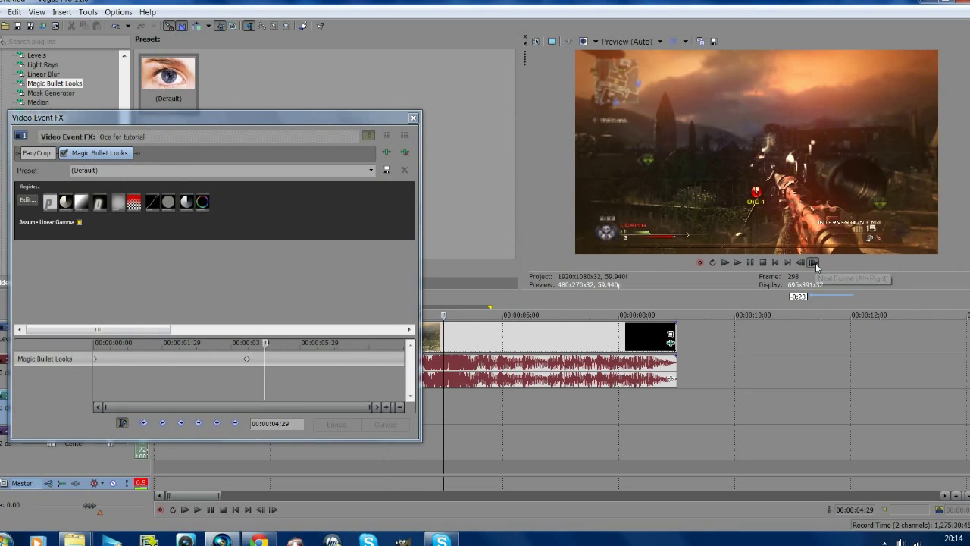
{"action": "left_click", "coordinate": [814, 263]}
{"action": "left_click", "coordinate": [814, 263]}
{"action": "left_click", "coordinate": [814, 263]}
{"action": "left_click", "coordinate": [813, 263]}
{"action": "left_click", "coordinate": [814, 263]}
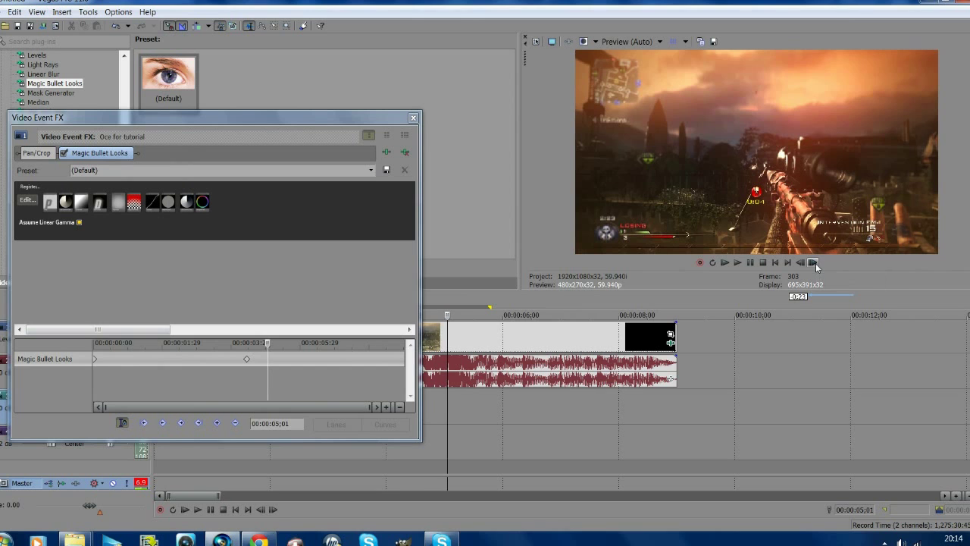
{"action": "left_click", "coordinate": [814, 263]}
{"action": "left_click", "coordinate": [814, 263]}
{"action": "left_click", "coordinate": [814, 263]}
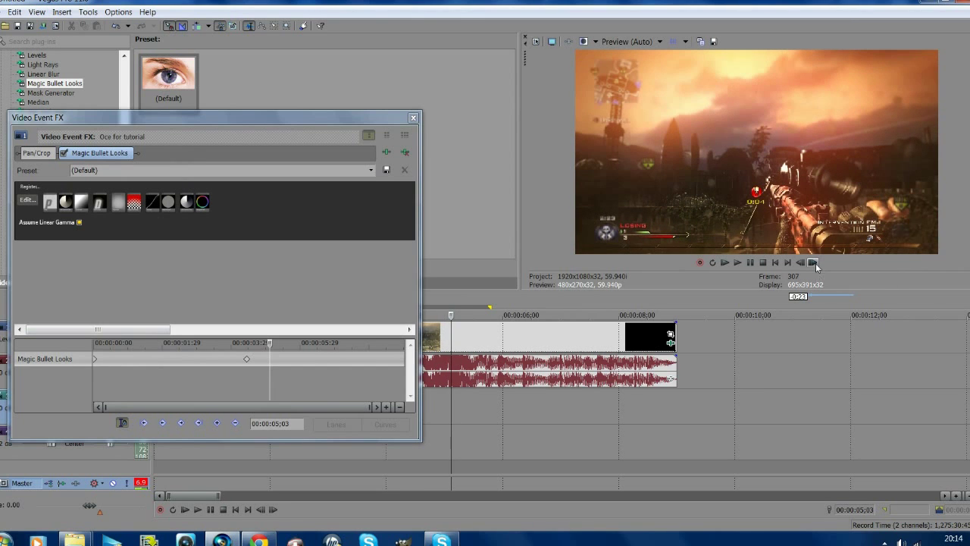
{"action": "left_click", "coordinate": [802, 263]}
{"action": "left_click", "coordinate": [802, 263]}
{"action": "left_click", "coordinate": [802, 263]}
{"action": "left_click", "coordinate": [802, 263]}
{"action": "left_click", "coordinate": [802, 263]}
{"action": "left_click", "coordinate": [802, 263]}
{"action": "left_click", "coordinate": [801, 263]}
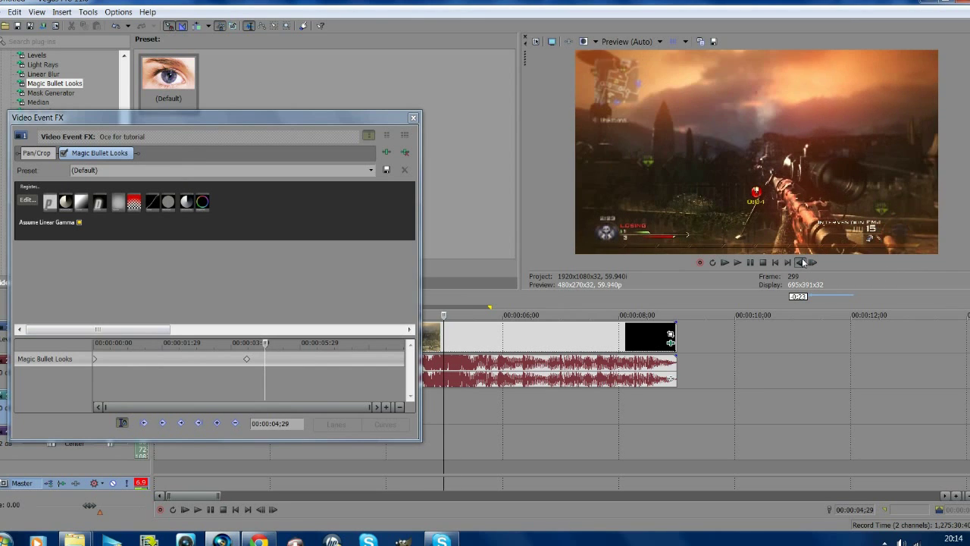
{"action": "left_click", "coordinate": [801, 263]}
{"action": "left_click", "coordinate": [802, 263]}
{"action": "left_click", "coordinate": [802, 262]}
{"action": "left_click", "coordinate": [802, 263]}
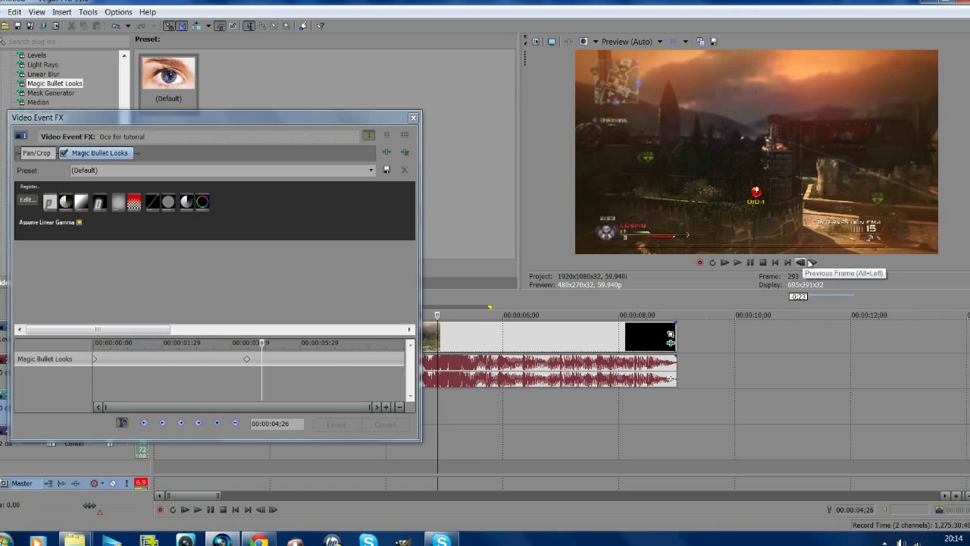
{"action": "left_click", "coordinate": [813, 263]}
{"action": "left_click", "coordinate": [813, 263]}
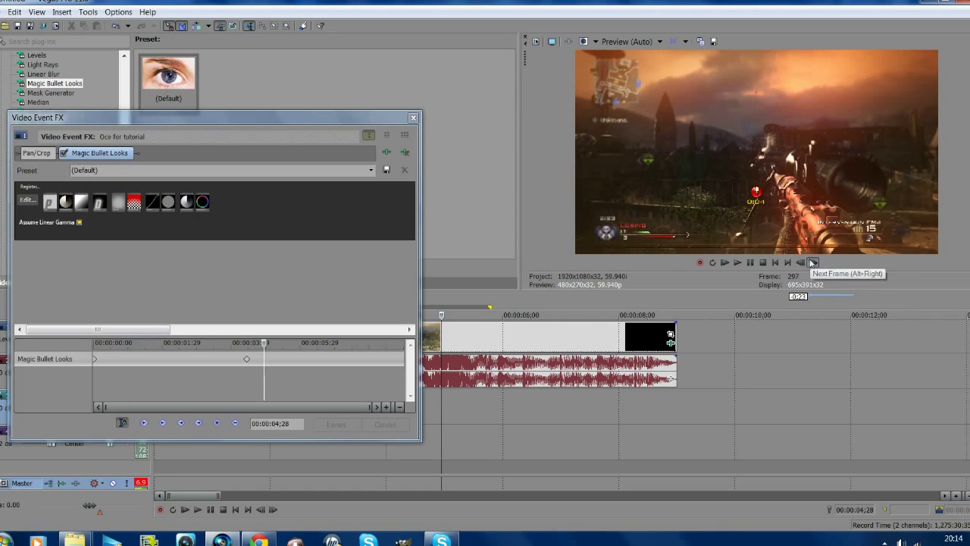
{"action": "left_click", "coordinate": [216, 422]}
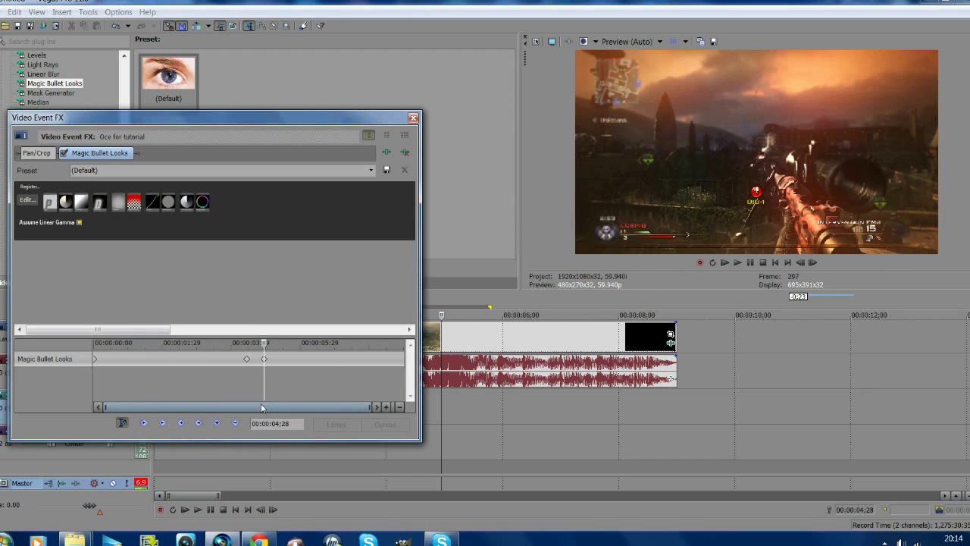
Add a third keyframe at 00:00:05;03, then return to the 04;13 keyframe.
{"action": "left_click", "coordinate": [813, 263]}
{"action": "left_click", "coordinate": [813, 263]}
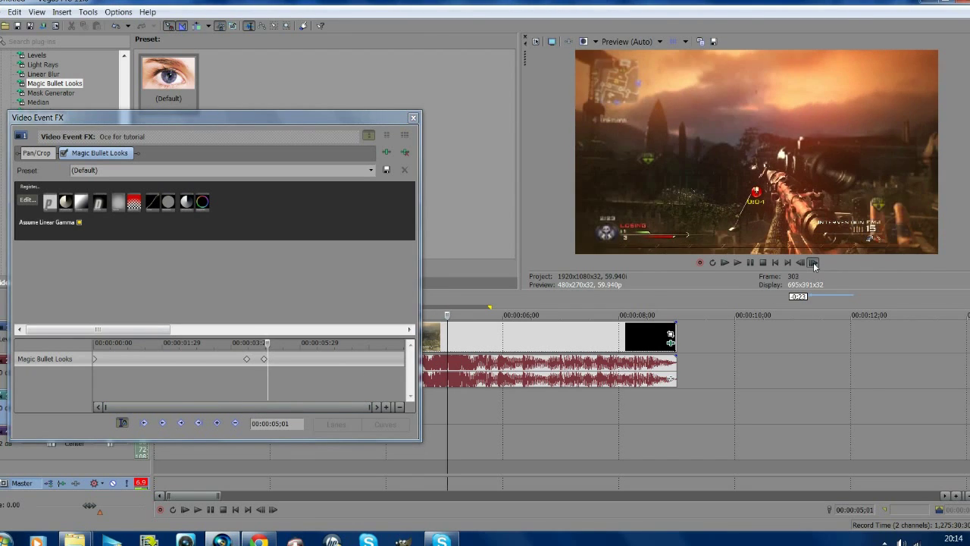
{"action": "left_click", "coordinate": [813, 263]}
{"action": "left_click", "coordinate": [813, 263]}
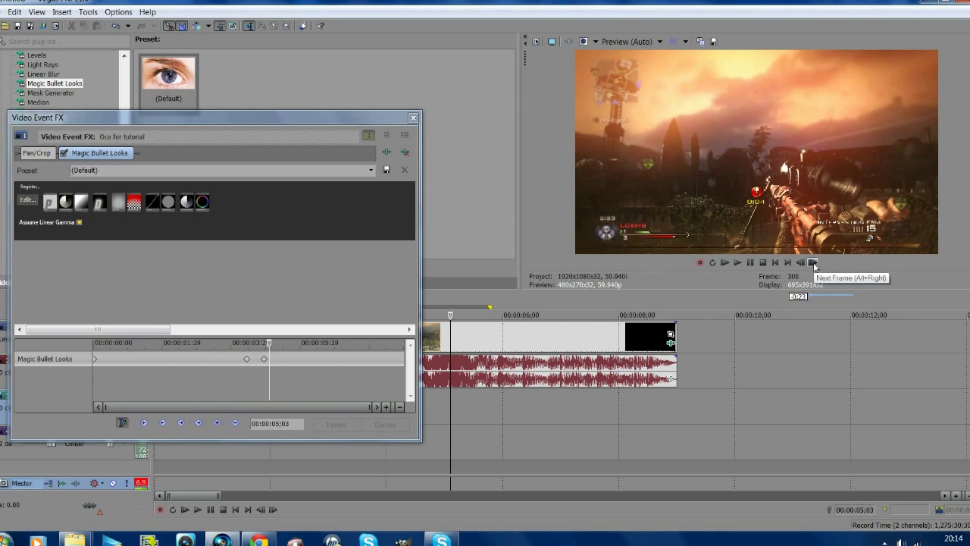
{"action": "left_click", "coordinate": [217, 423]}
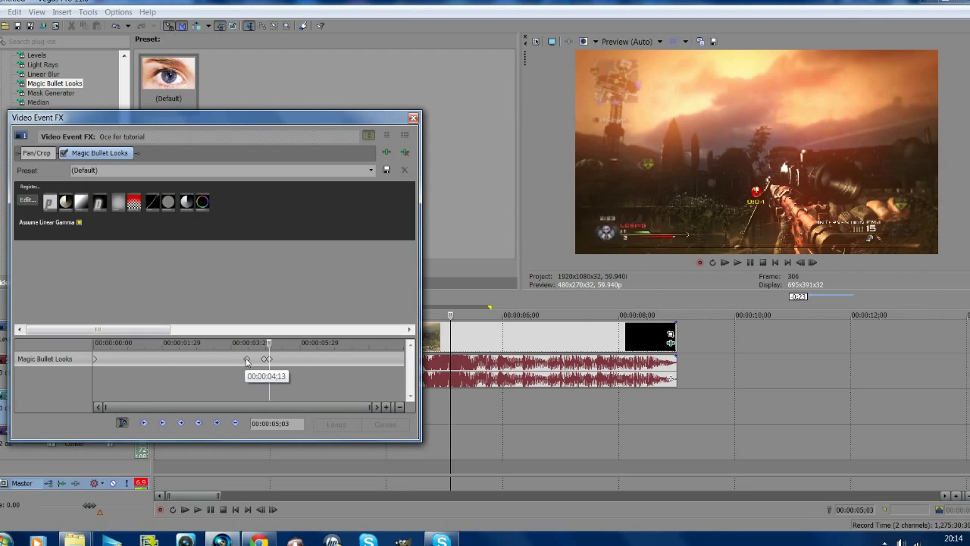
{"action": "left_click", "coordinate": [246, 358]}
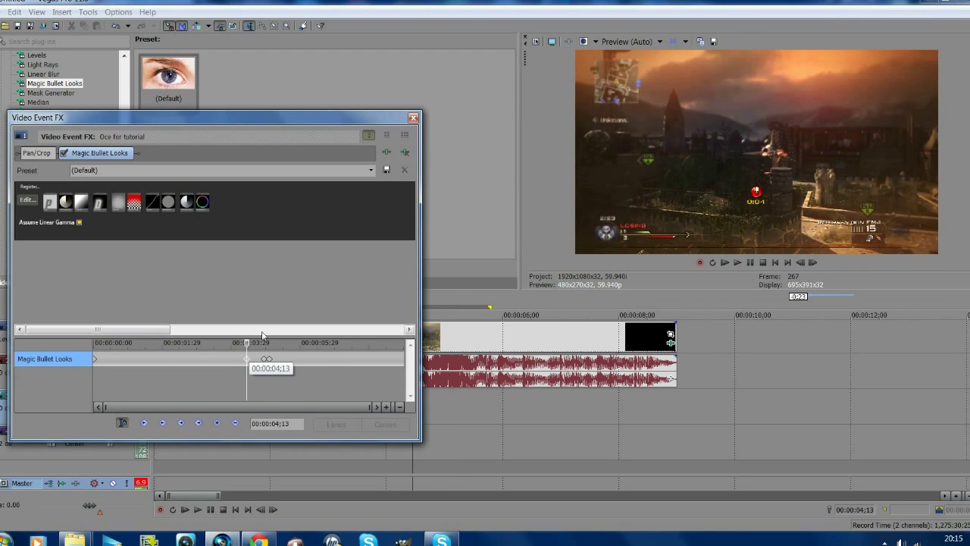
{"action": "left_click", "coordinate": [25, 201]}
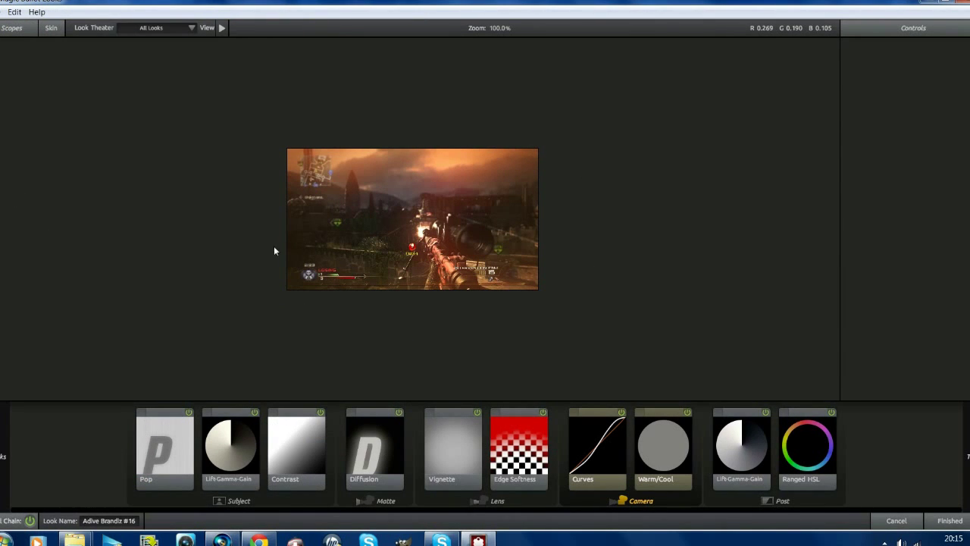
Add Lens Distortion from the Lens tools into the look's tool chain.
{"action": "mouse_move", "coordinate": [967, 227]}
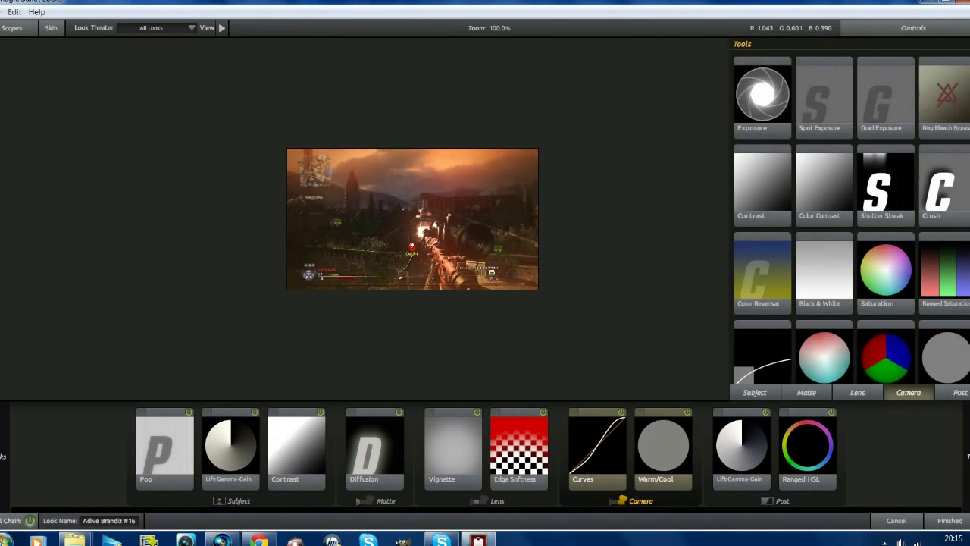
{"action": "left_click", "coordinate": [855, 393]}
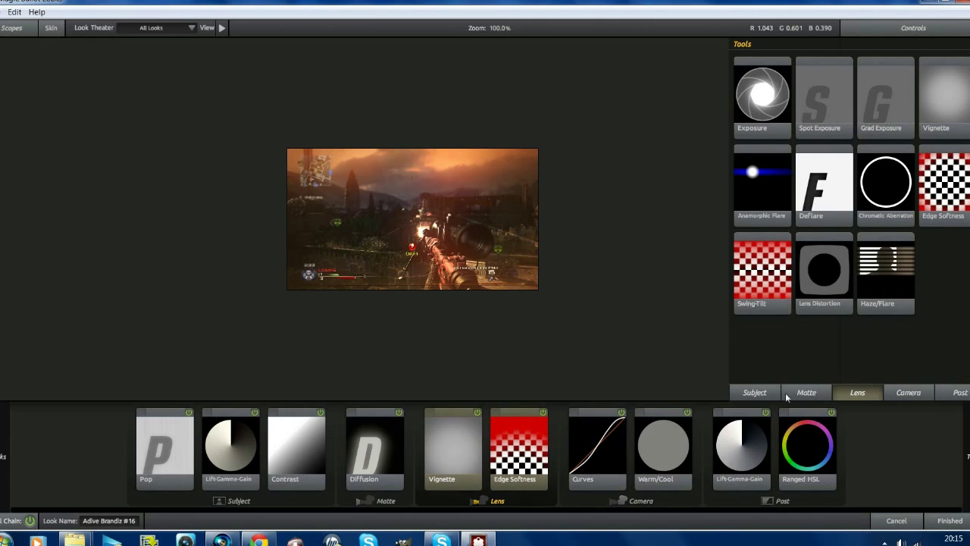
{"action": "mouse_move", "coordinate": [773, 347]}
{"action": "left_click_drag", "start_coordinate": [832, 277], "coordinate": [557, 447]}
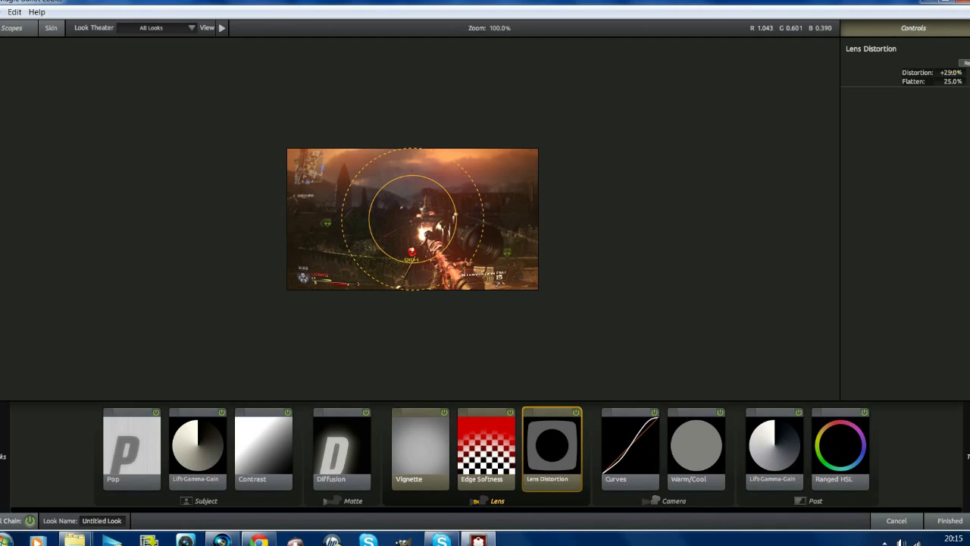
Set the Distortion amount to 0% and apply the look back in Vegas.
{"action": "left_click", "coordinate": [951, 72]}
{"action": "key", "text": "Return"}
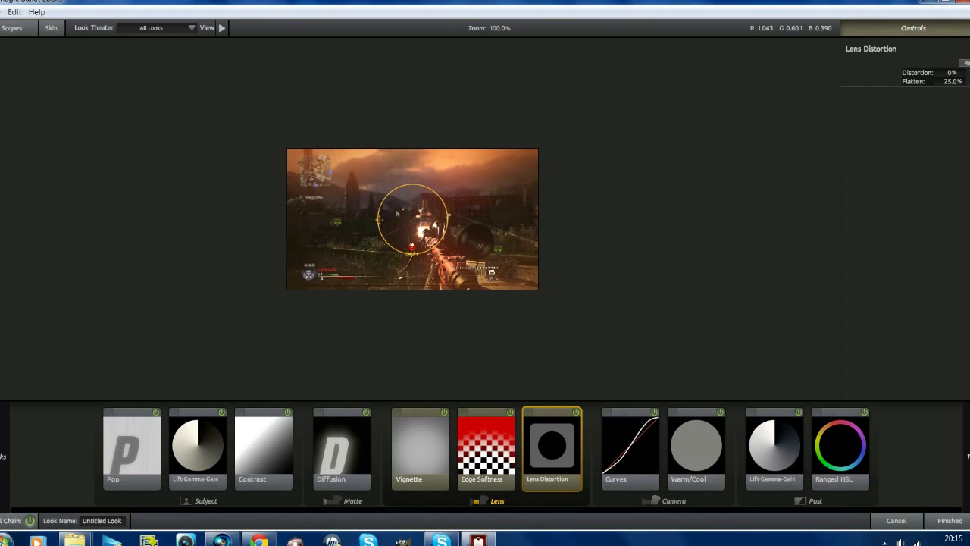
{"action": "left_click", "coordinate": [949, 521]}
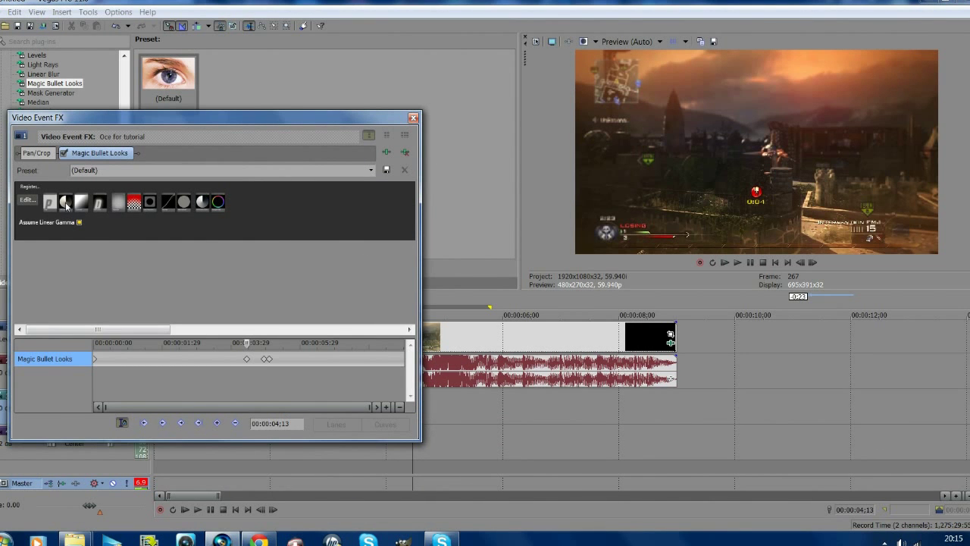
{"action": "left_click", "coordinate": [264, 364]}
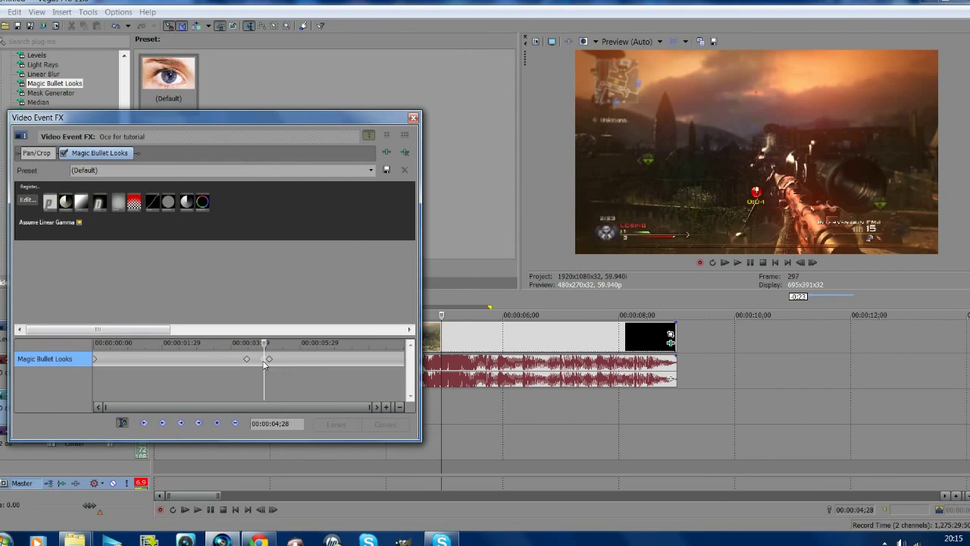
Add Lens Distortion between Edge Softness and Curves at 04;28, set to about -62%, and apply.
{"action": "left_click", "coordinate": [29, 200]}
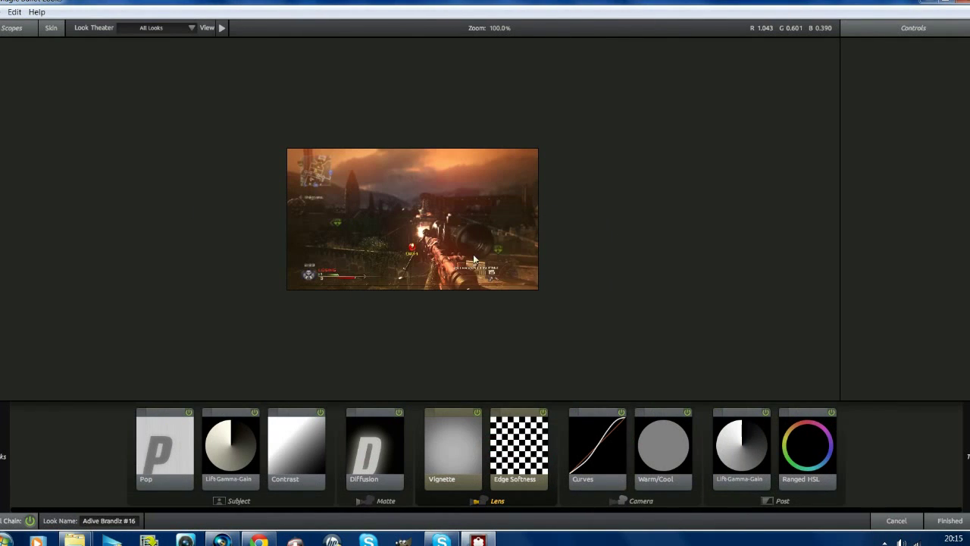
{"action": "mouse_move", "coordinate": [935, 244]}
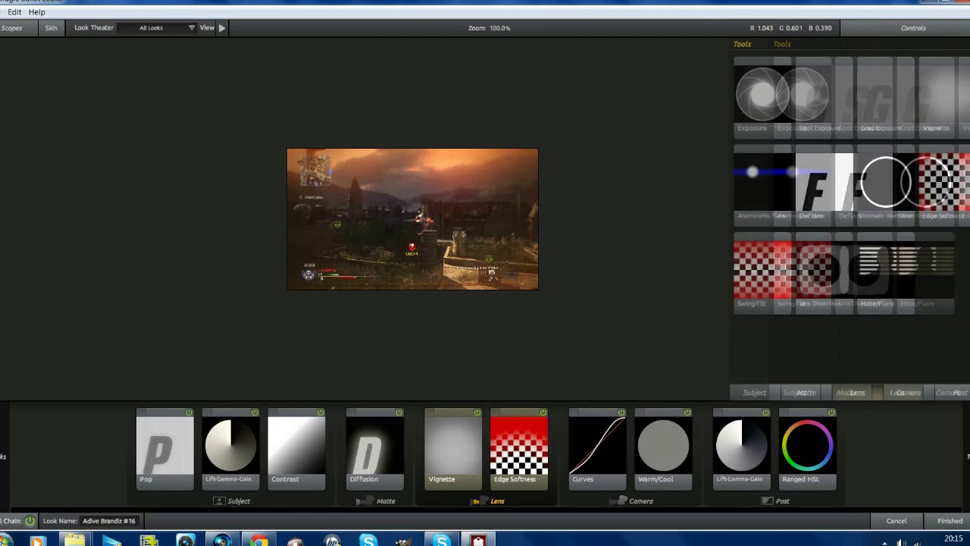
{"action": "left_click_drag", "start_coordinate": [824, 278], "coordinate": [553, 445]}
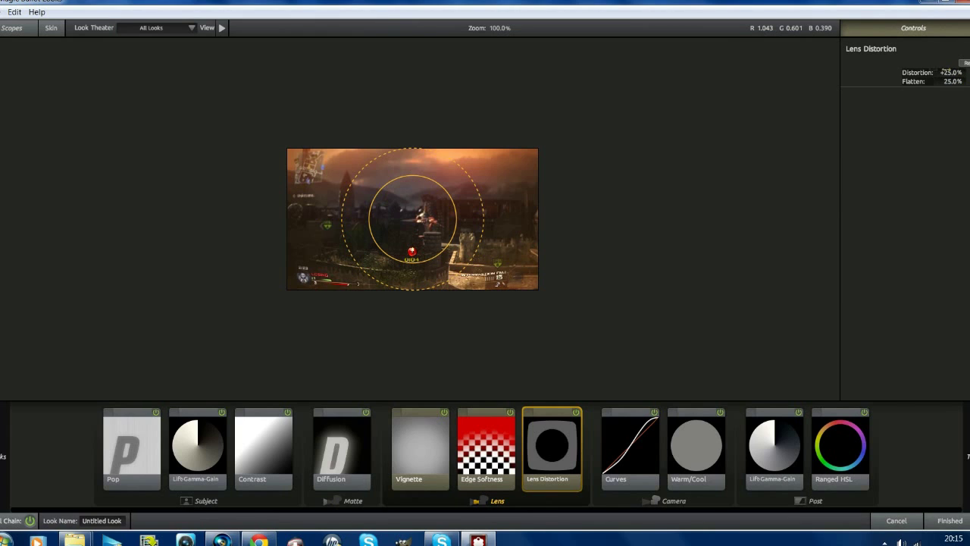
{"action": "left_click_drag", "start_coordinate": [952, 71], "coordinate": [885, 72]}
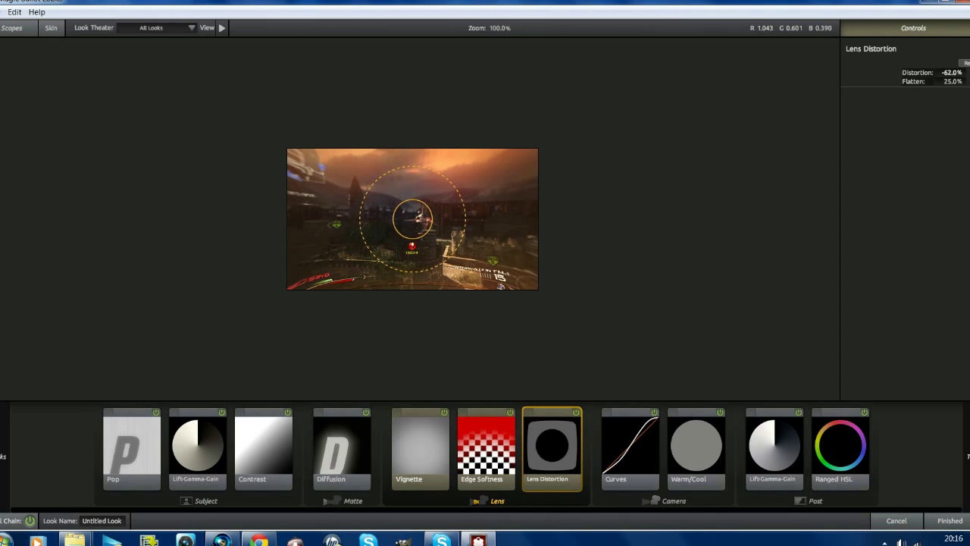
{"action": "left_click_drag", "start_coordinate": [886, 72], "coordinate": [885, 72]}
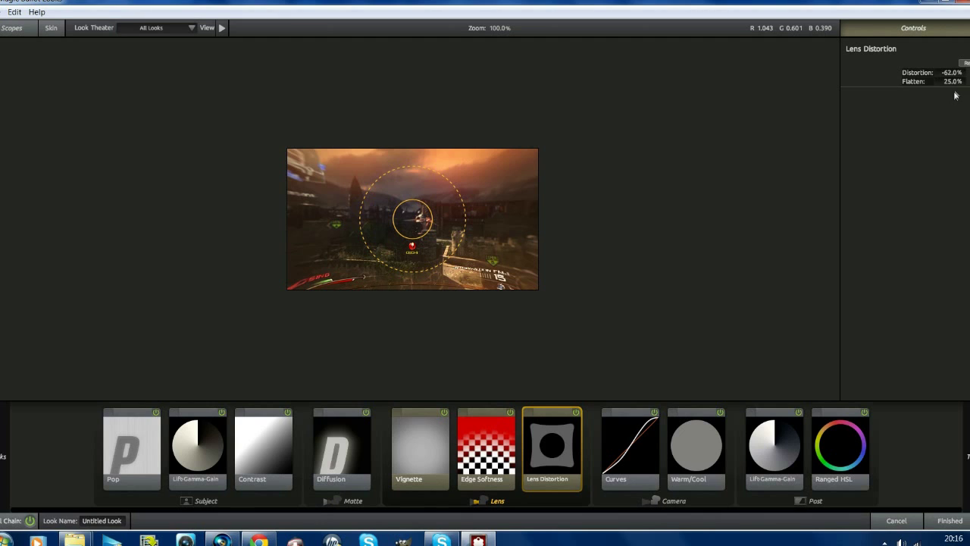
{"action": "left_click", "coordinate": [947, 521]}
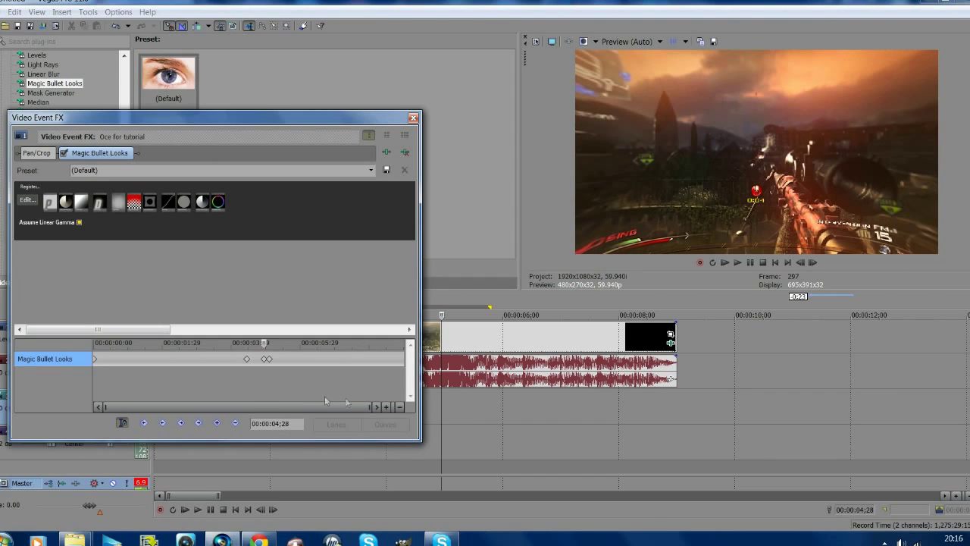
Return to the 04;13 keyframe and step frame by frame through the swoosh to 04;28.
{"action": "scroll", "coordinate": [263, 364], "scroll_direction": "down", "scroll_amount": 3}
{"action": "left_click", "coordinate": [246, 364]}
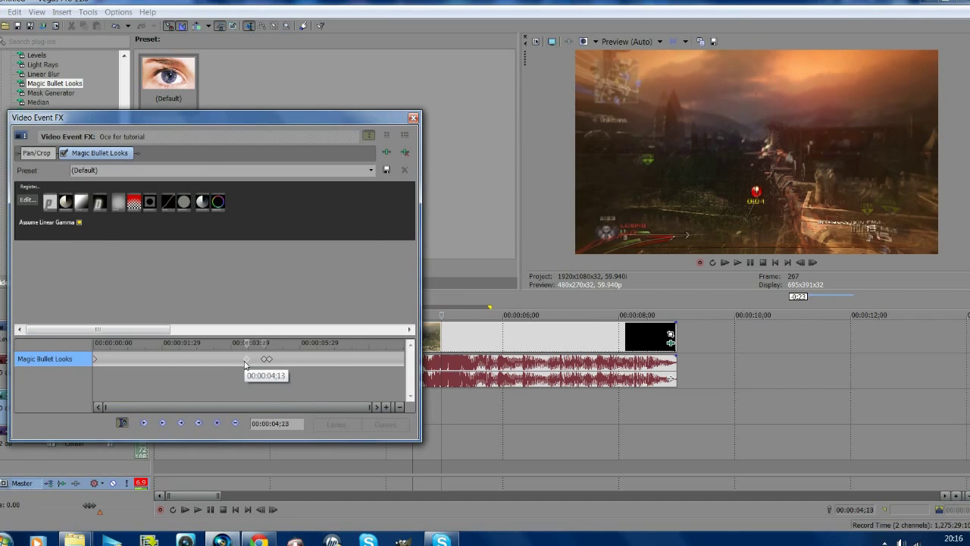
{"action": "left_click", "coordinate": [812, 264]}
{"action": "left_click", "coordinate": [812, 263]}
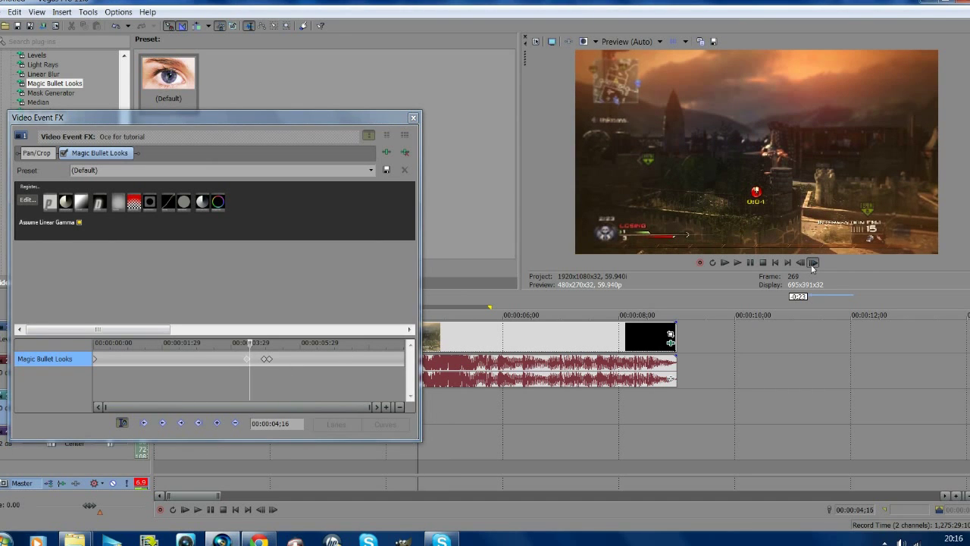
{"action": "left_click", "coordinate": [812, 264]}
{"action": "left_click", "coordinate": [812, 264]}
{"action": "left_click", "coordinate": [813, 263]}
{"action": "left_click", "coordinate": [813, 264]}
{"action": "left_click", "coordinate": [813, 264]}
{"action": "left_click", "coordinate": [812, 263]}
{"action": "left_click", "coordinate": [813, 263]}
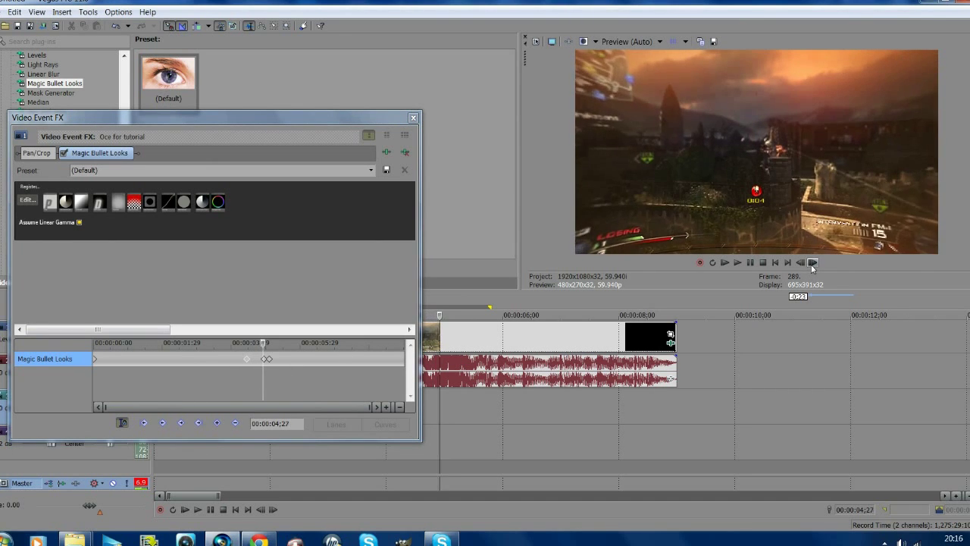
{"action": "left_click", "coordinate": [812, 264]}
{"action": "left_click", "coordinate": [812, 263]}
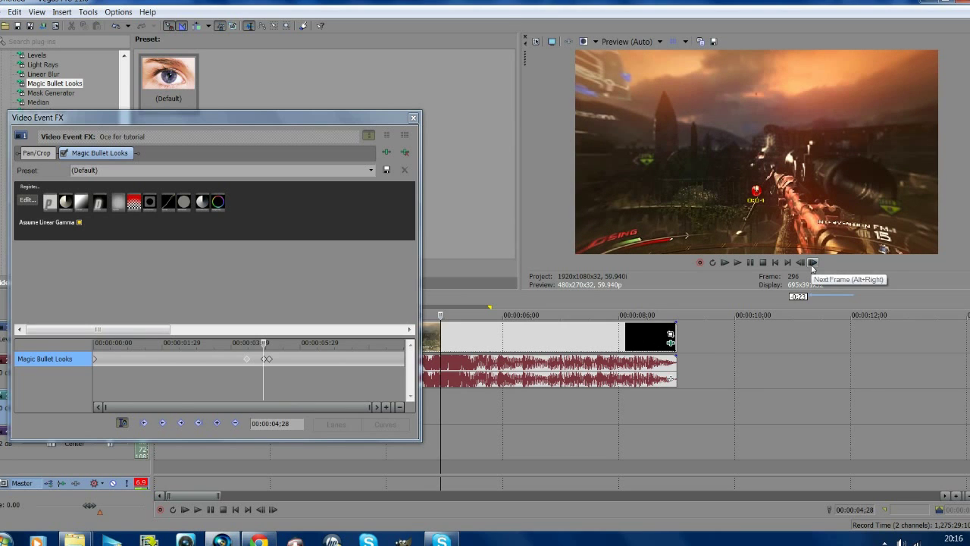
Zoom the FX keyframe timeline and place the cursor on the 05;03 keyframe.
{"action": "scroll", "coordinate": [319, 393], "scroll_direction": "up", "scroll_amount": 3}
{"action": "scroll", "coordinate": [287, 377], "scroll_direction": "up", "scroll_amount": 2}
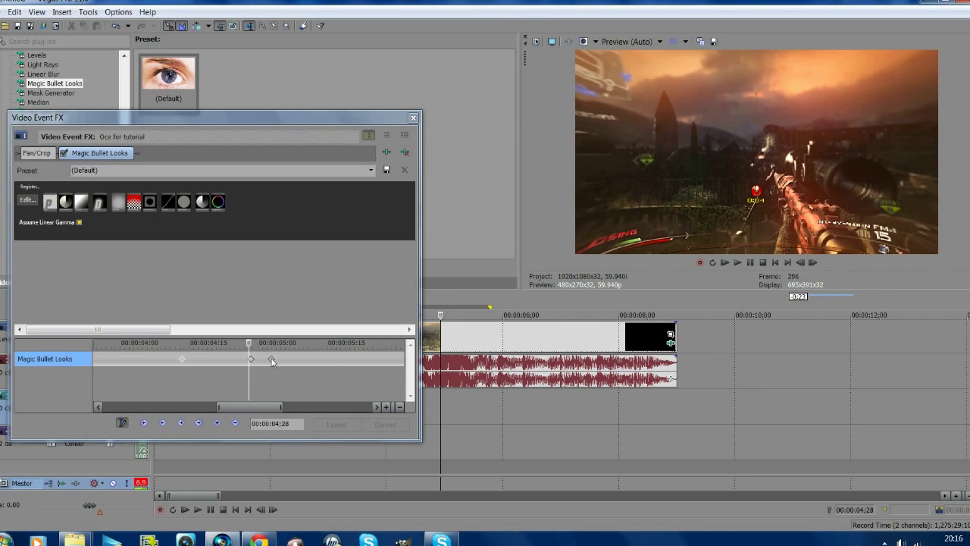
{"action": "left_click", "coordinate": [272, 361]}
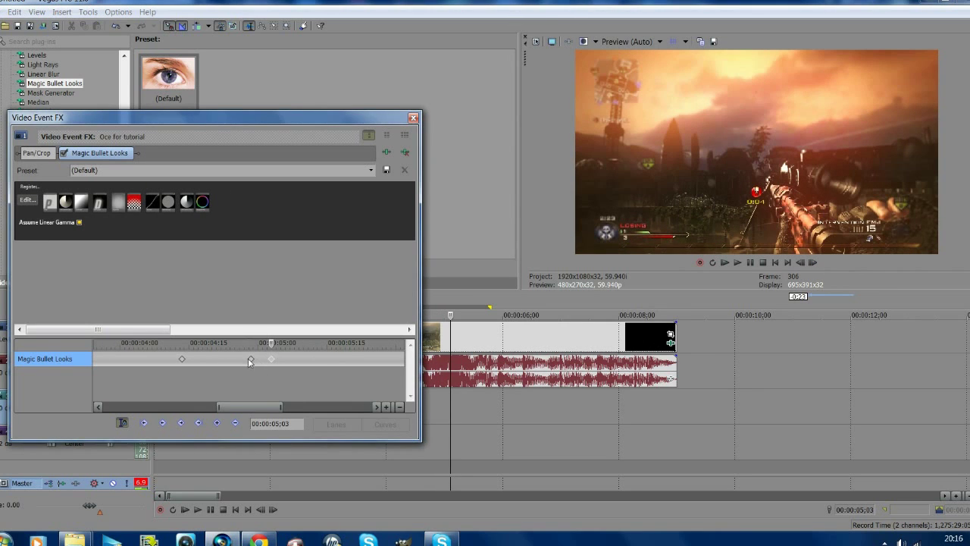
{"action": "left_click", "coordinate": [253, 361]}
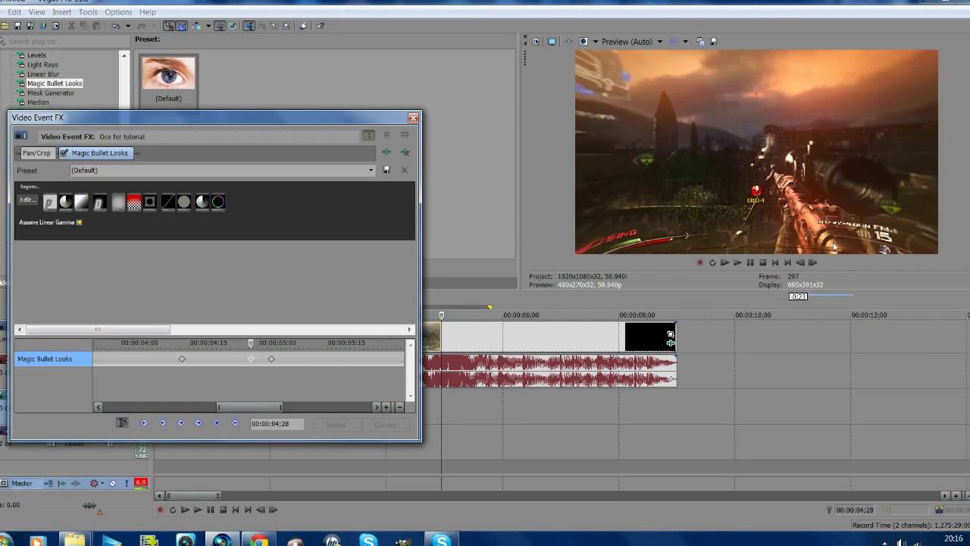
{"action": "left_click", "coordinate": [812, 262]}
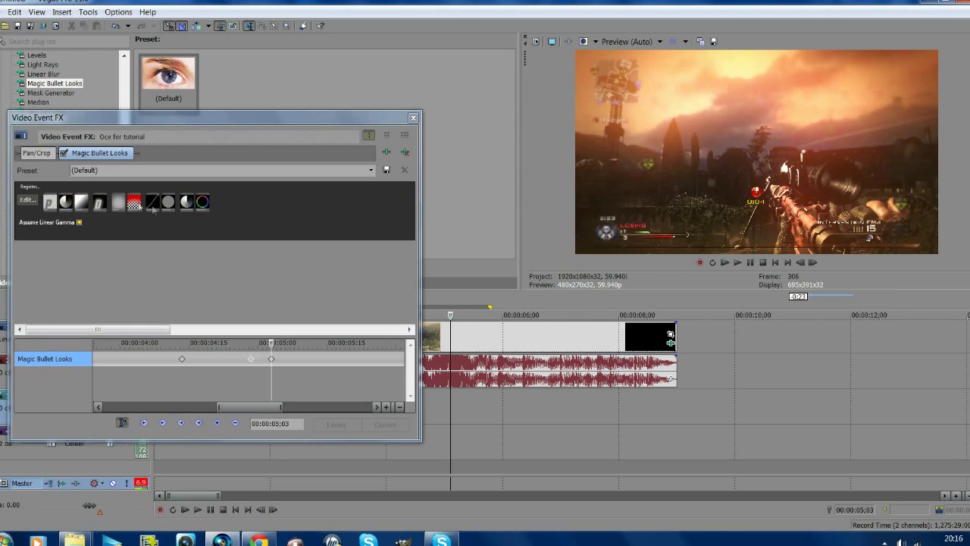
{"action": "left_click", "coordinate": [32, 201]}
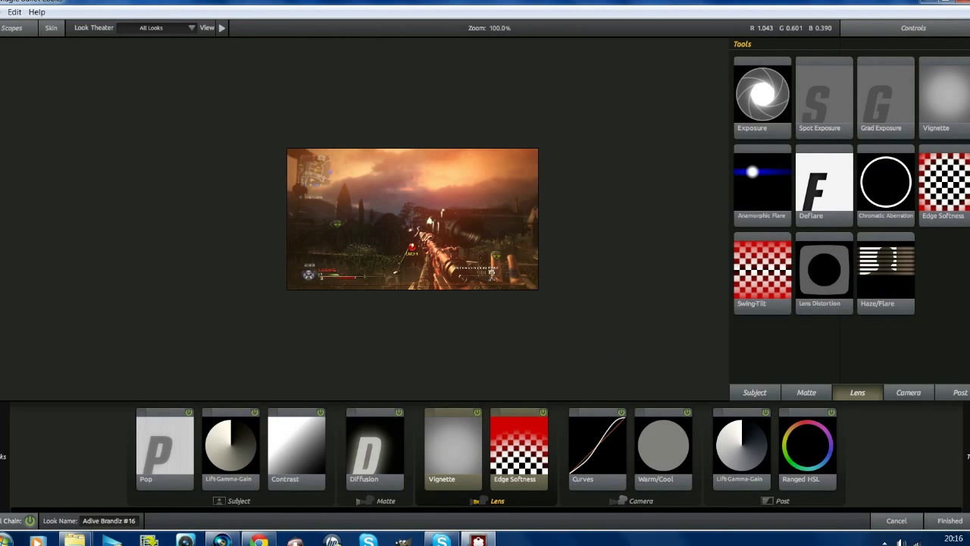
Add Lens Distortion between Edge Softness and Curves at 05;03 with Distortion 0, and apply.
{"action": "left_click_drag", "start_coordinate": [826, 276], "coordinate": [560, 421]}
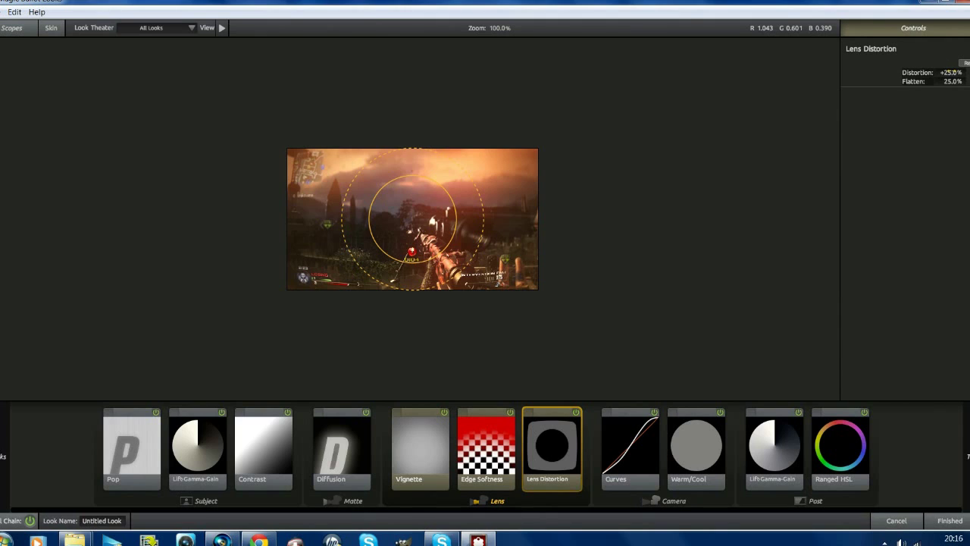
{"action": "left_click", "coordinate": [950, 72]}
{"action": "type", "text": "0"}
{"action": "key", "text": "Return"}
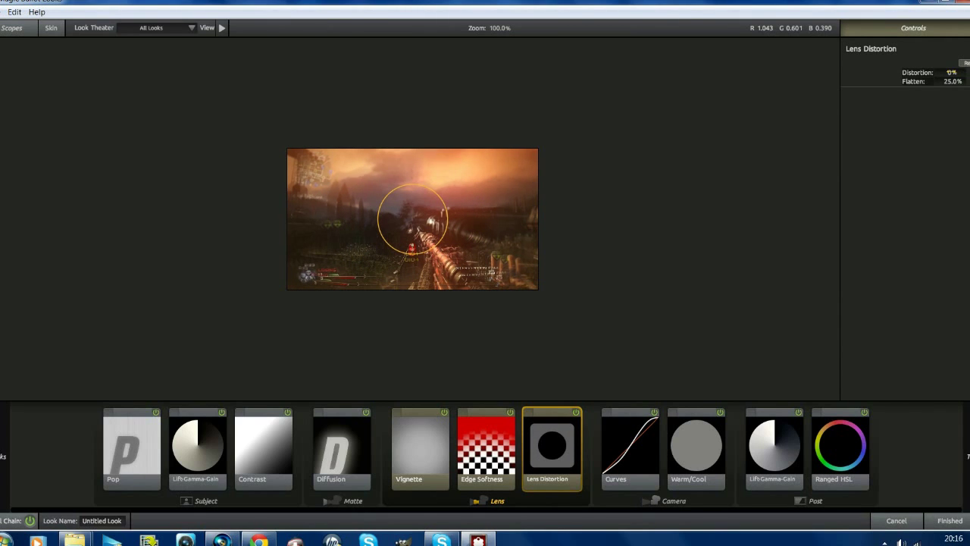
{"action": "left_click", "coordinate": [956, 522]}
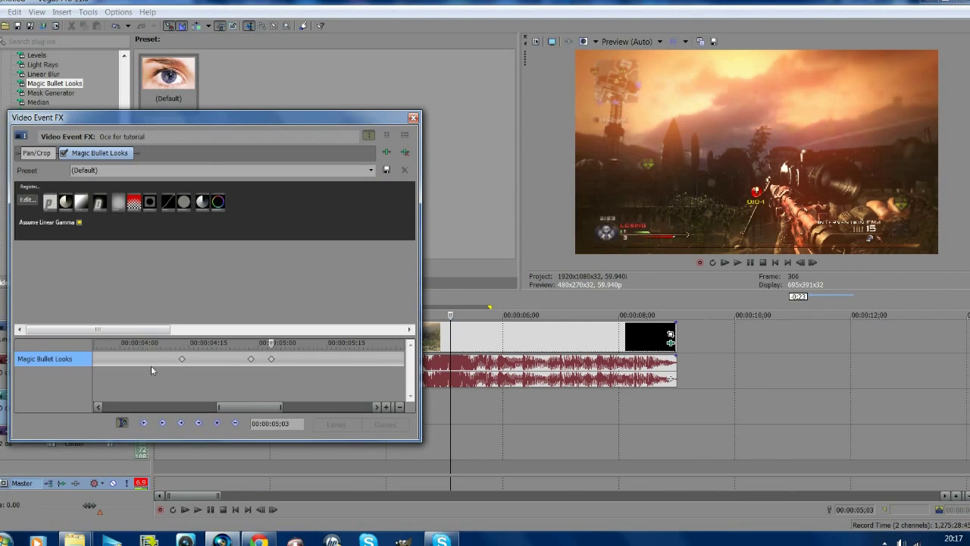
Close the Video Event FX window and set the loop region from 4;00 to about 6;16.
{"action": "left_click", "coordinate": [413, 118]}
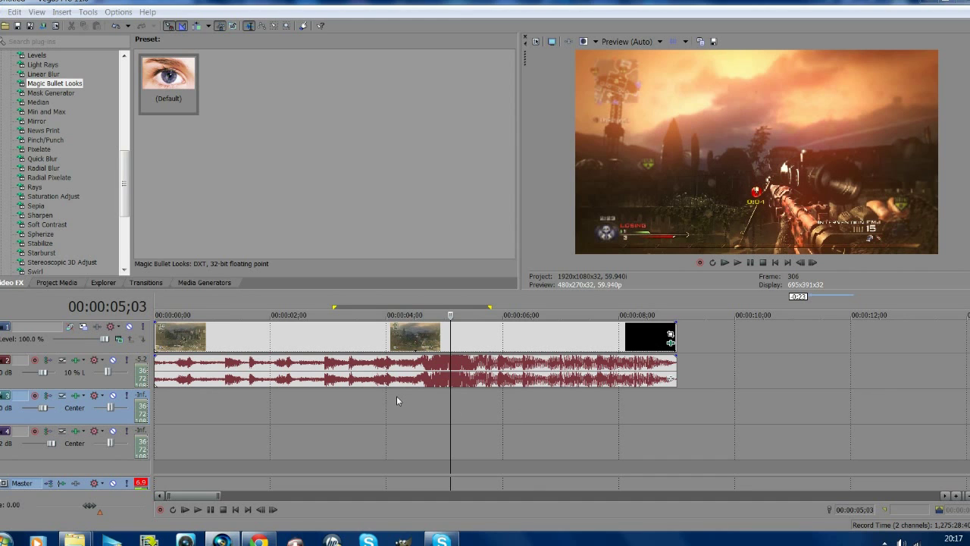
{"action": "left_click_drag", "start_coordinate": [389, 412], "coordinate": [534, 412]}
{"action": "left_click", "coordinate": [533, 414]}
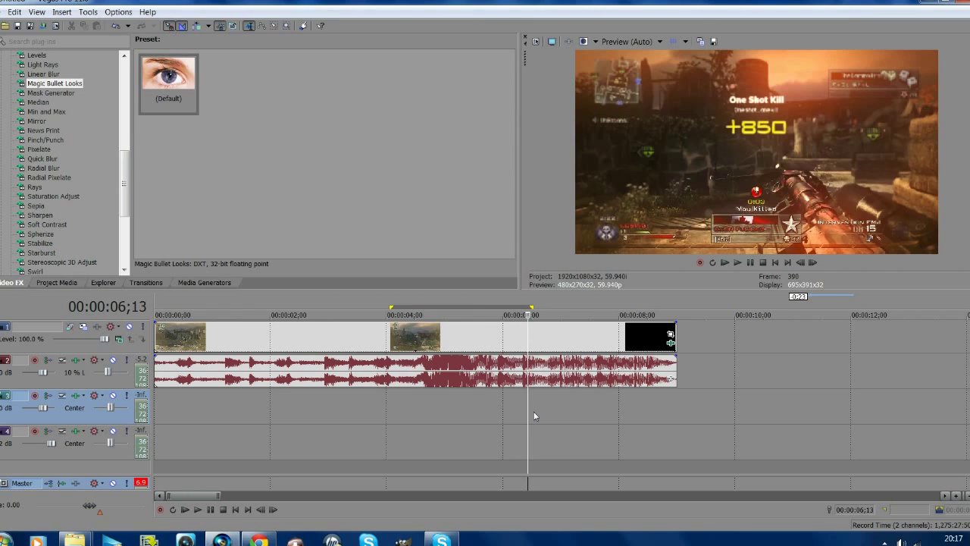
{"action": "double_click", "coordinate": [533, 414]}
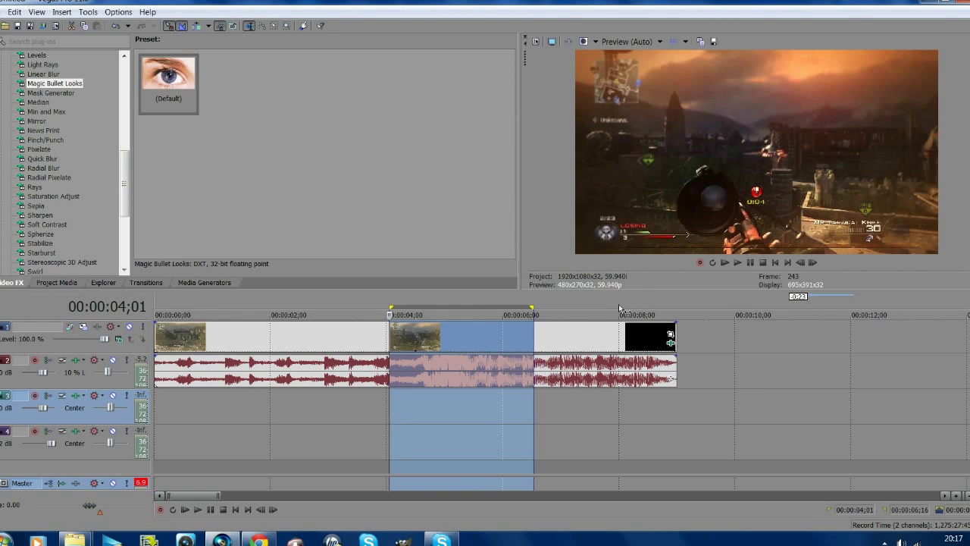
{"action": "left_click", "coordinate": [751, 262]}
{"action": "left_click", "coordinate": [752, 262]}
{"action": "left_click", "coordinate": [754, 262]}
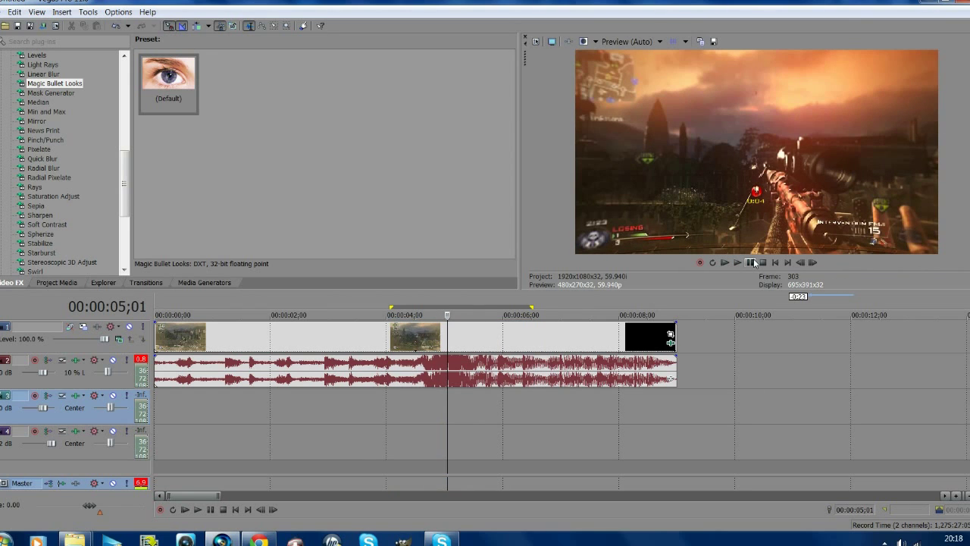